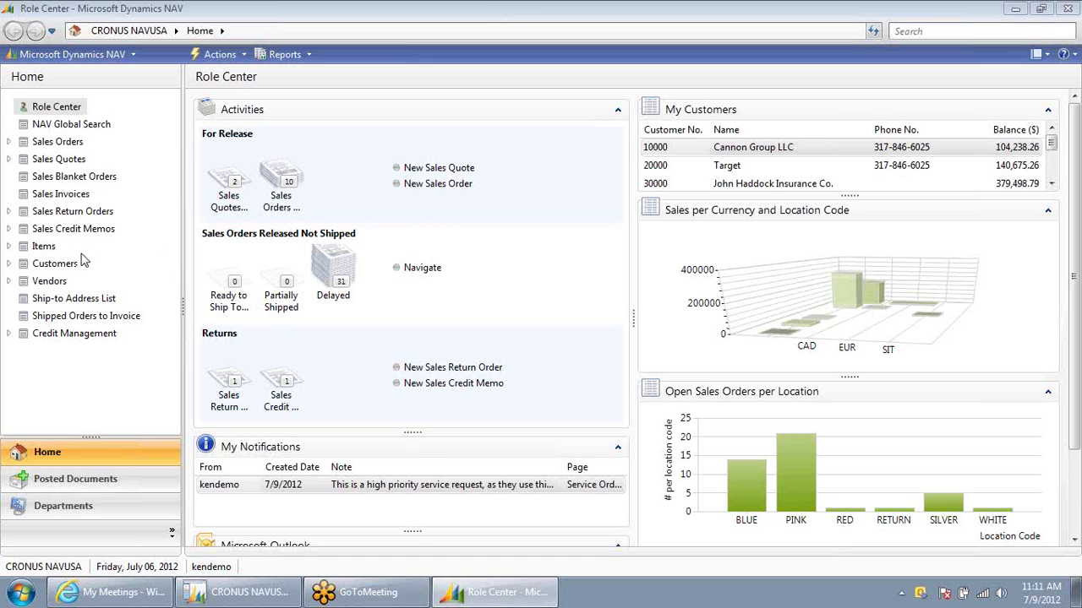
- Review the customer card of Cannon Group LLC from the Customers list, close it and return to the Role Center
{"action": "left_click", "coordinate": [38, 264]}
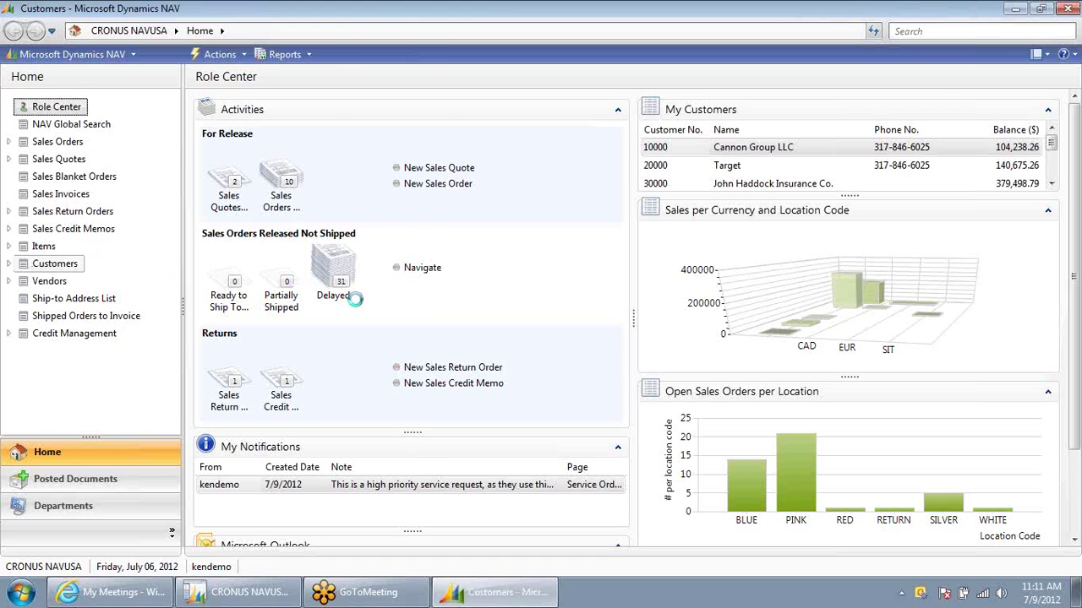
{"action": "left_click", "coordinate": [345, 310]}
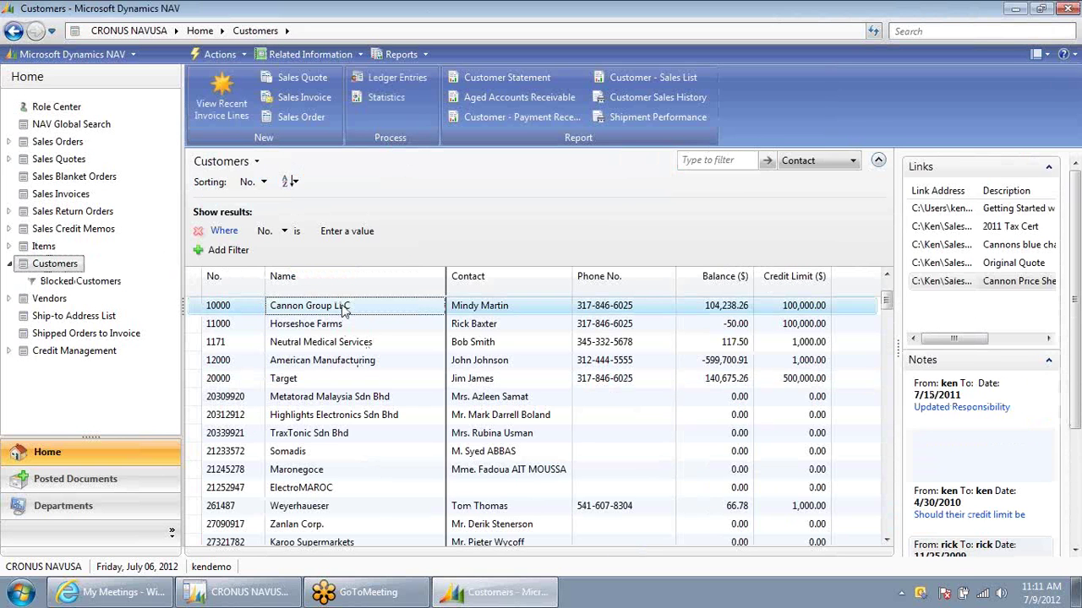
{"action": "double_click", "coordinate": [578, 306]}
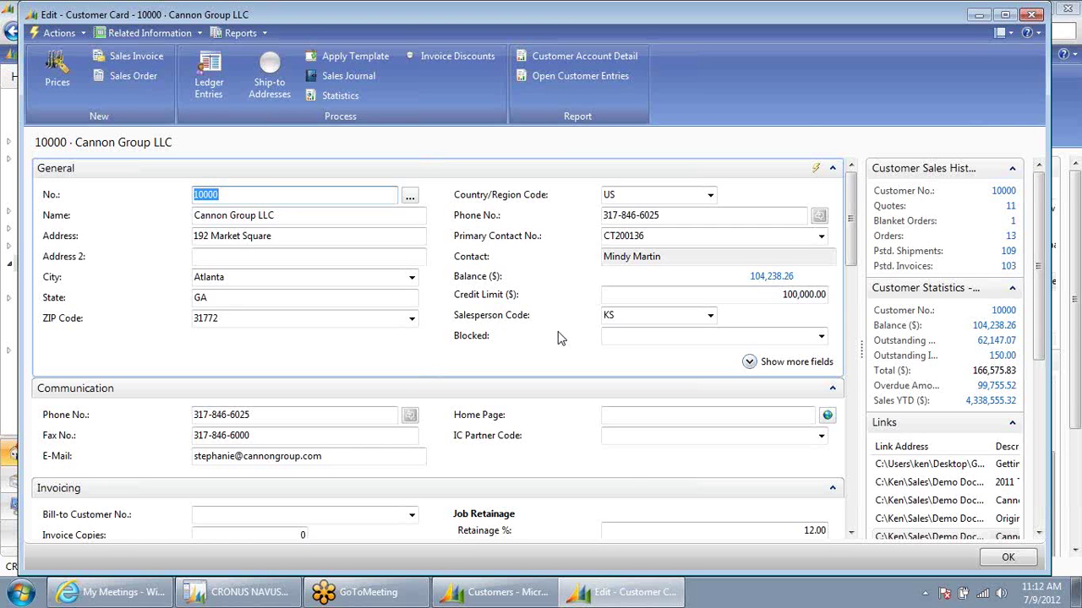
{"action": "left_click", "coordinate": [1035, 17]}
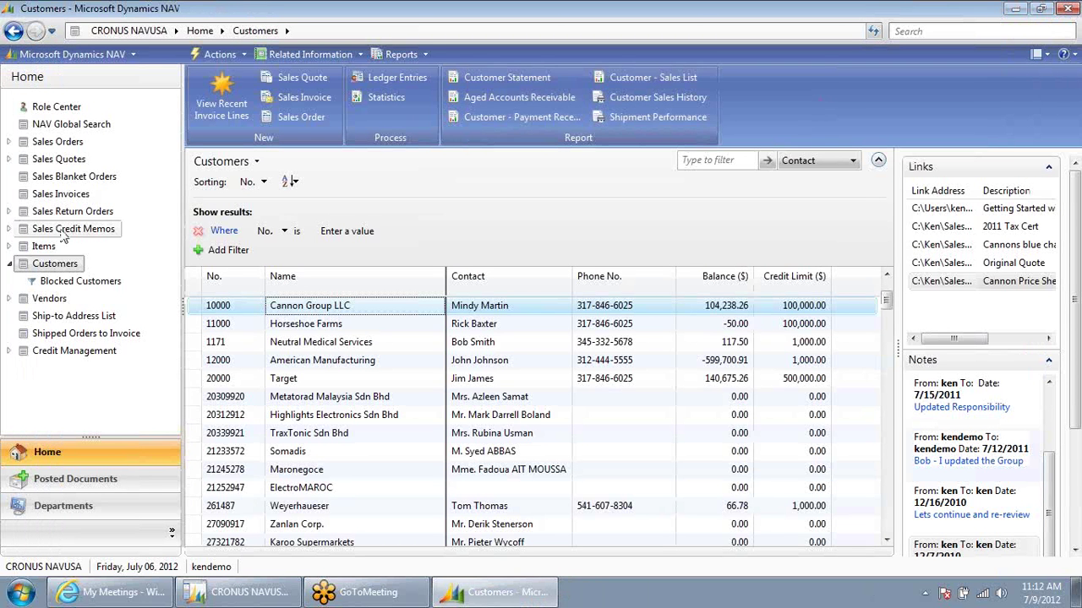
{"action": "left_click", "coordinate": [68, 110]}
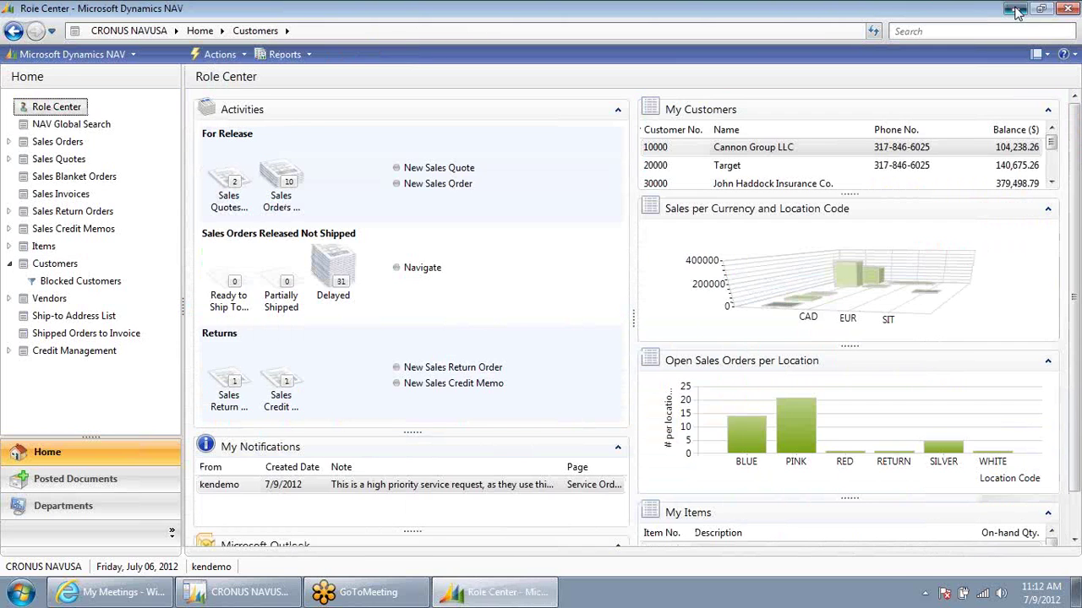
- Switch to the Microsoft Dynamics NAV Classic client and open the Object Designer
{"action": "left_click", "coordinate": [1016, 9]}
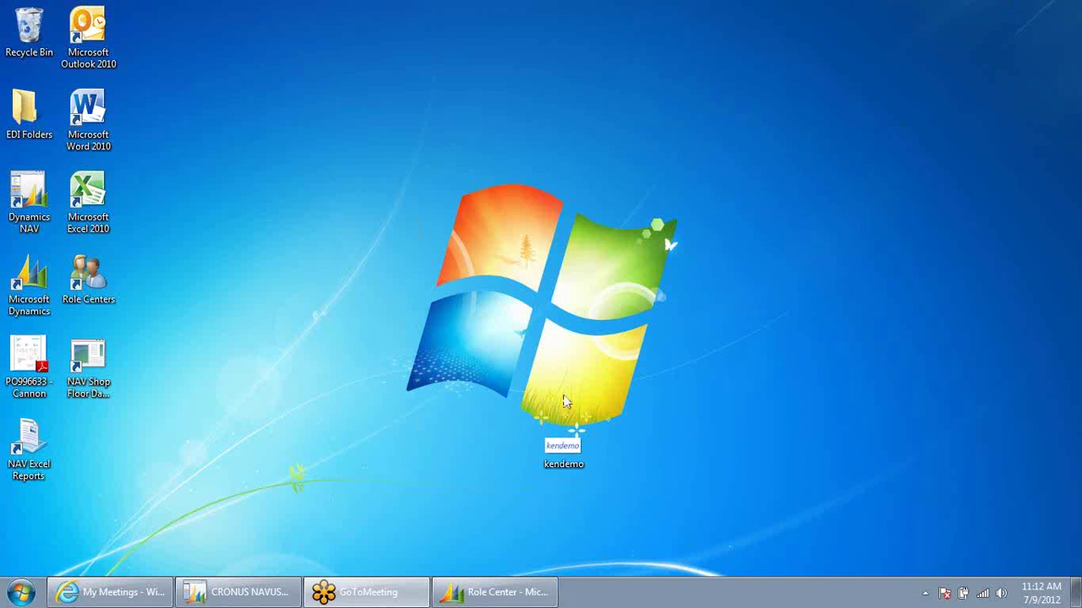
{"action": "left_click", "coordinate": [241, 592]}
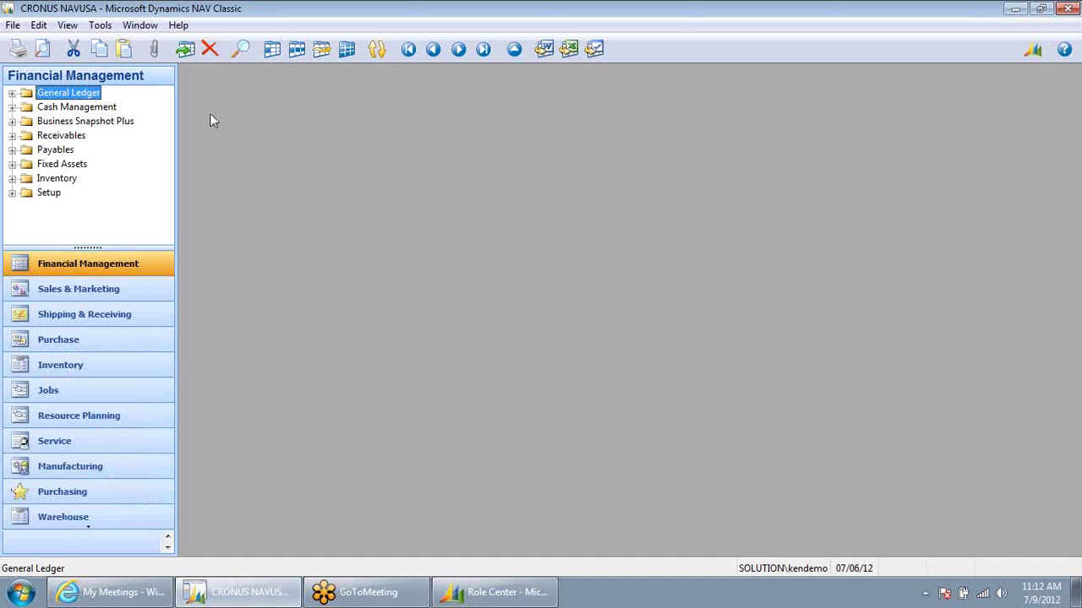
{"action": "left_click", "coordinate": [101, 25]}
{"action": "left_click", "coordinate": [179, 89]}
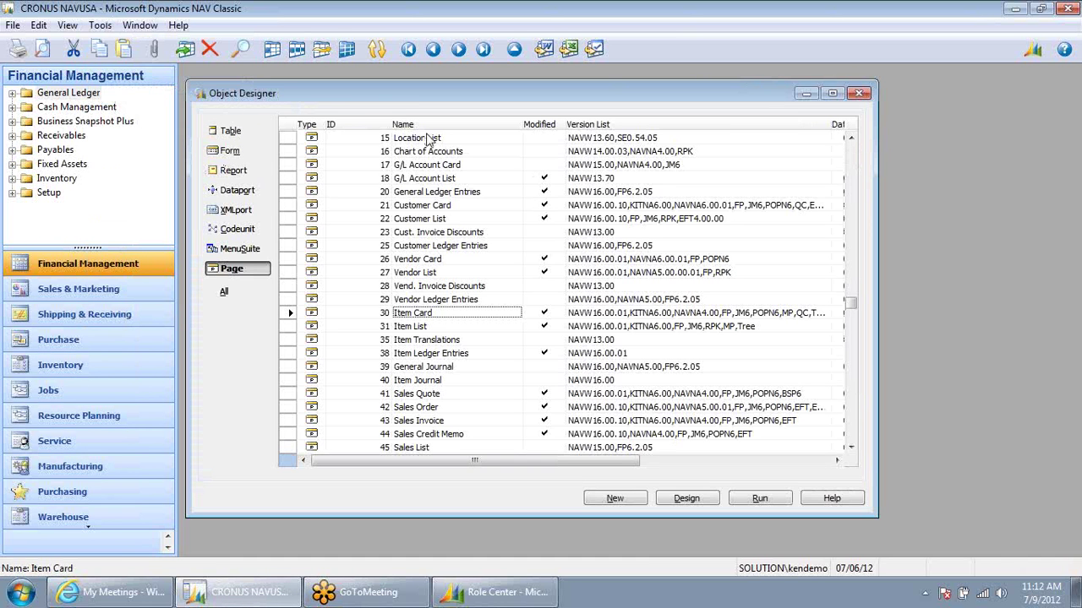
- Show the table objects and look at the Vendor and Item tables
{"action": "left_click", "coordinate": [250, 134]}
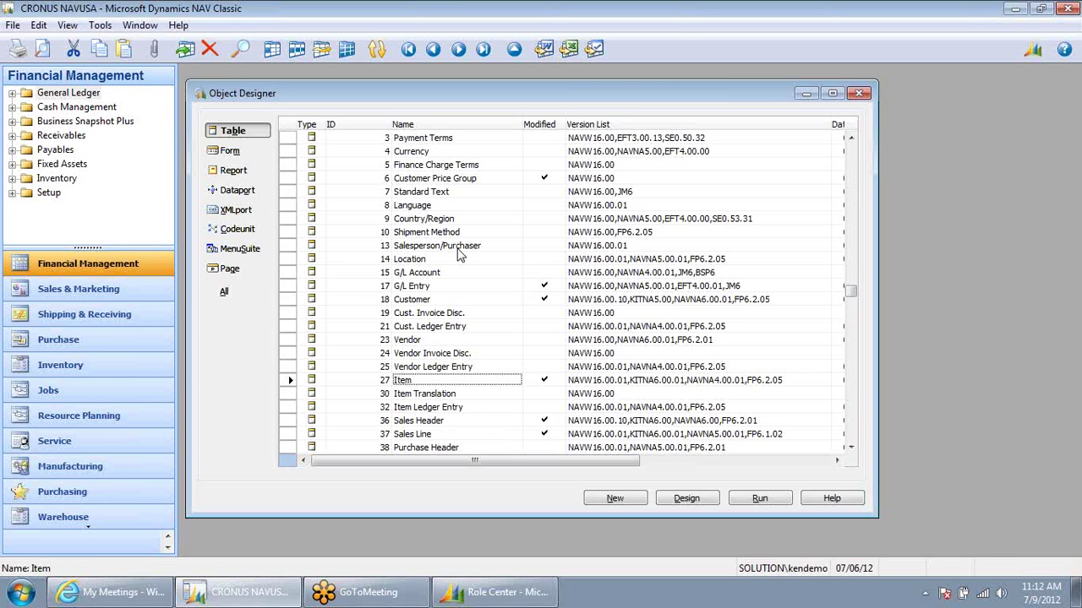
{"action": "left_click", "coordinate": [456, 341]}
{"action": "left_click", "coordinate": [452, 384]}
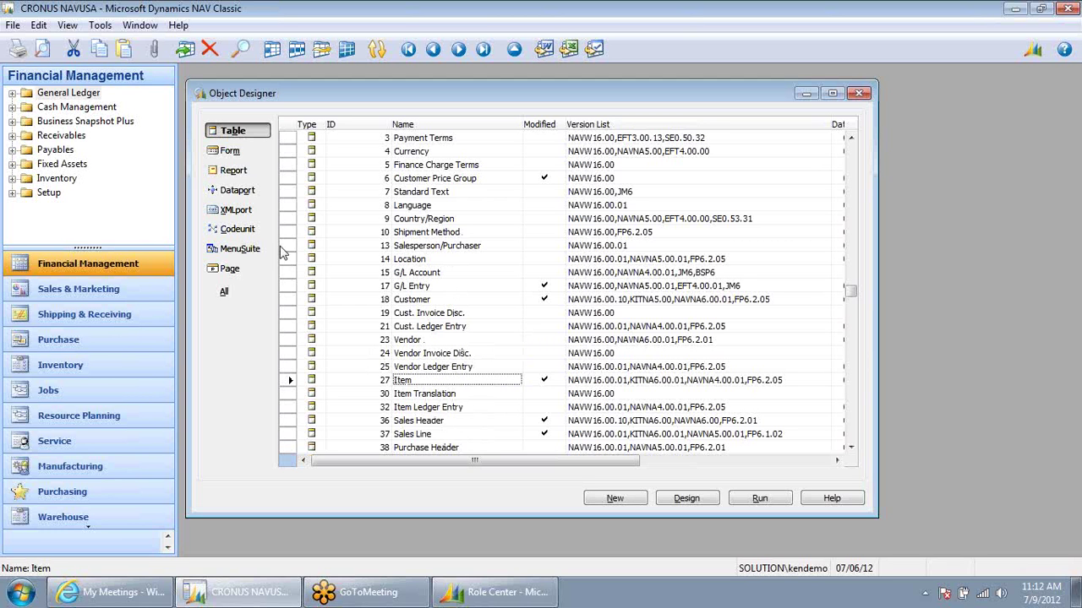
- Browse the report objects from the start of the list to examine which reports are available
{"action": "left_click", "coordinate": [236, 170]}
{"action": "left_click", "coordinate": [408, 49]}
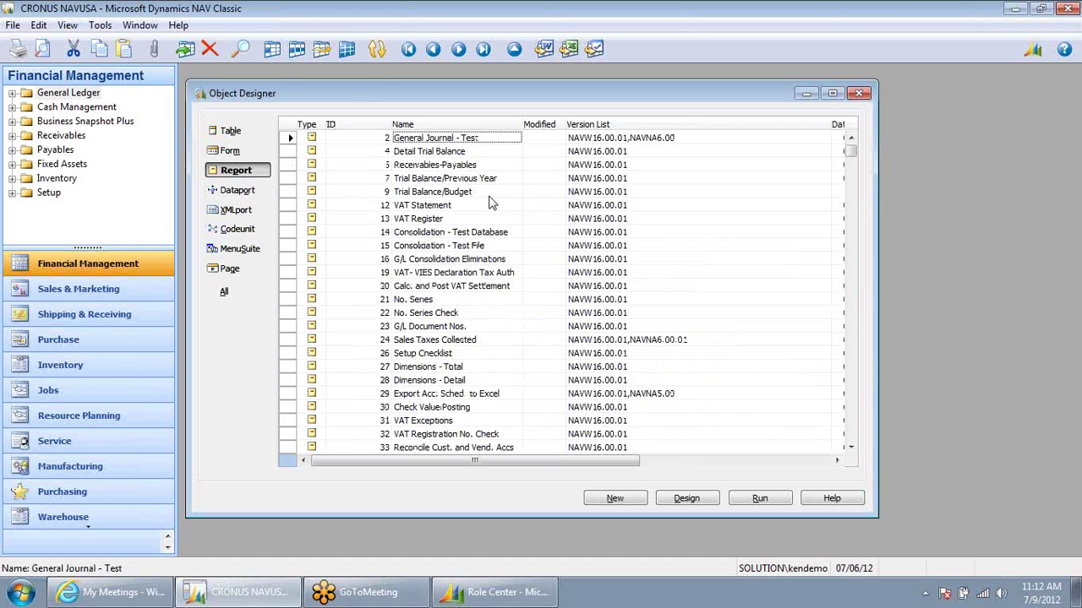
{"action": "key", "text": "Page_Down"}
{"action": "key", "text": "Page_Down"}
{"action": "key", "text": "Page_Down"}
{"action": "key", "text": "Page_Down"}
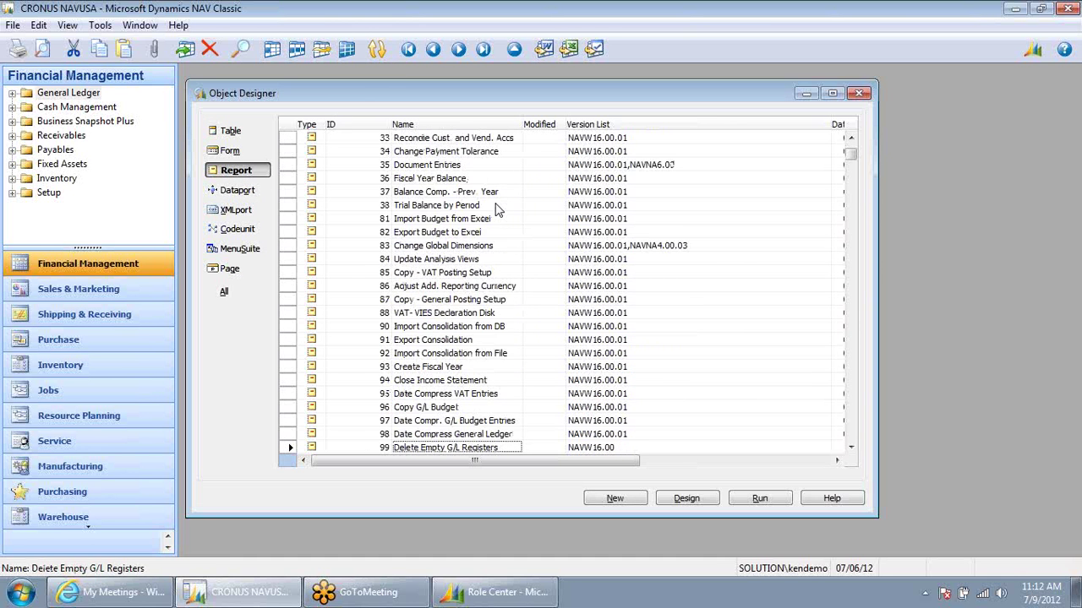
{"action": "key", "text": "Page_Down"}
{"action": "key", "text": "Page_Down"}
{"action": "key", "text": "Page_Down"}
{"action": "key", "text": "Page_Down"}
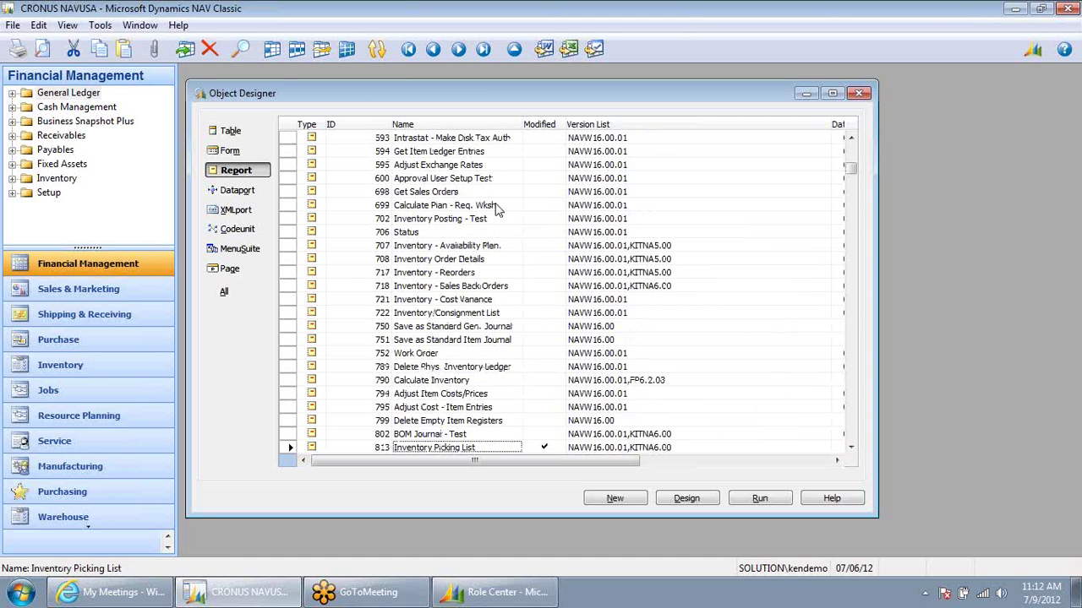
{"action": "key", "text": "Page_Down"}
{"action": "key", "text": "Page_Down"}
{"action": "key", "text": "Page_Down"}
{"action": "key", "text": "Page_Down"}
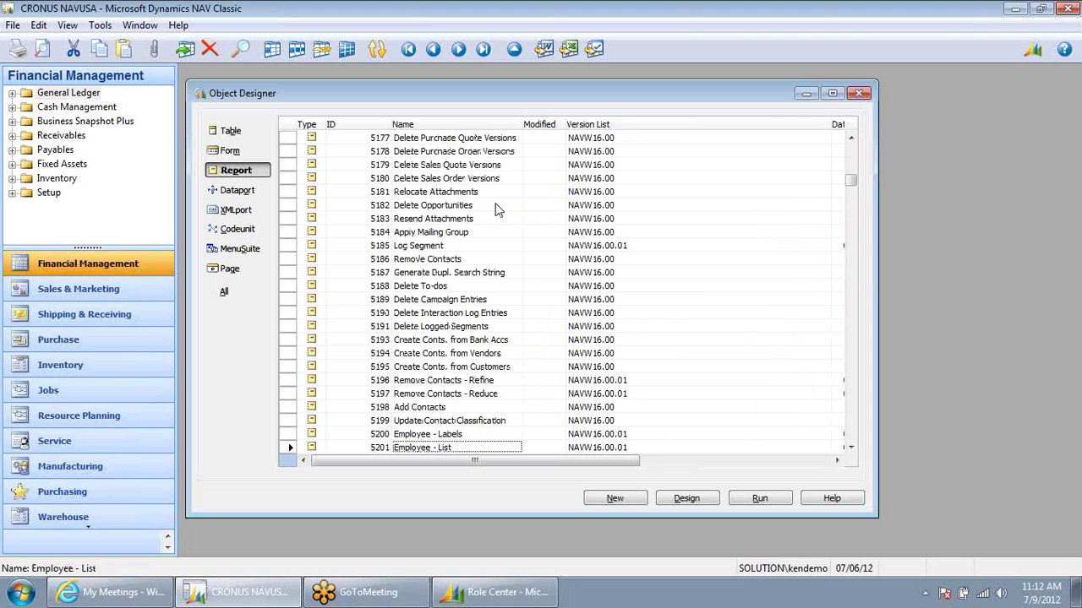
{"action": "key", "text": "Page_Down"}
{"action": "key", "text": "Page_Down"}
{"action": "key", "text": "Page_Down"}
{"action": "key", "text": "Page_Down"}
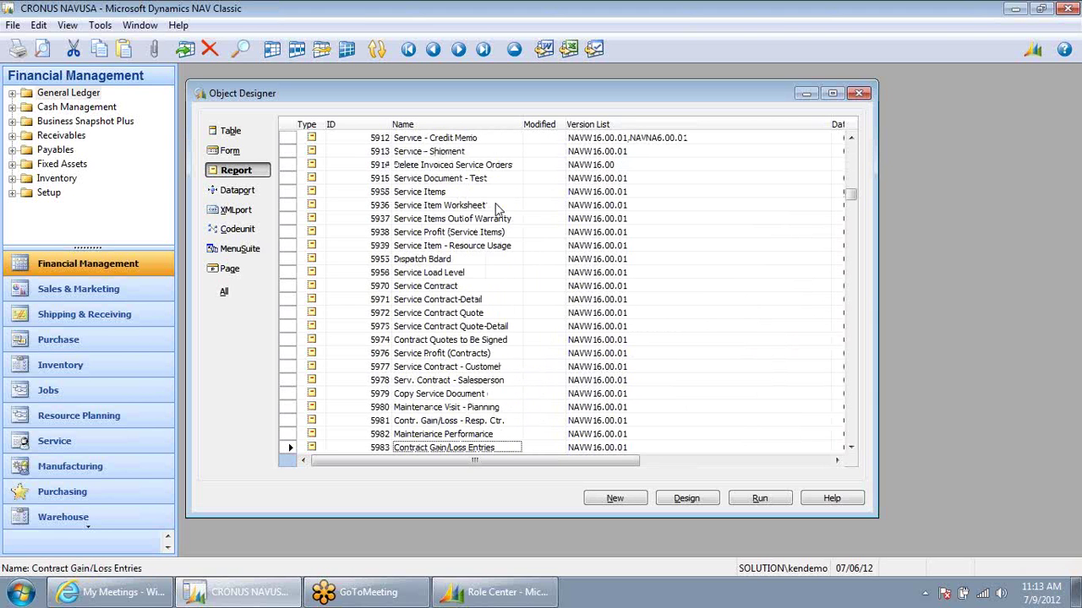
- Look at the Import Customers dataport and the Customer Card page in their object lists
{"action": "left_click", "coordinate": [241, 190]}
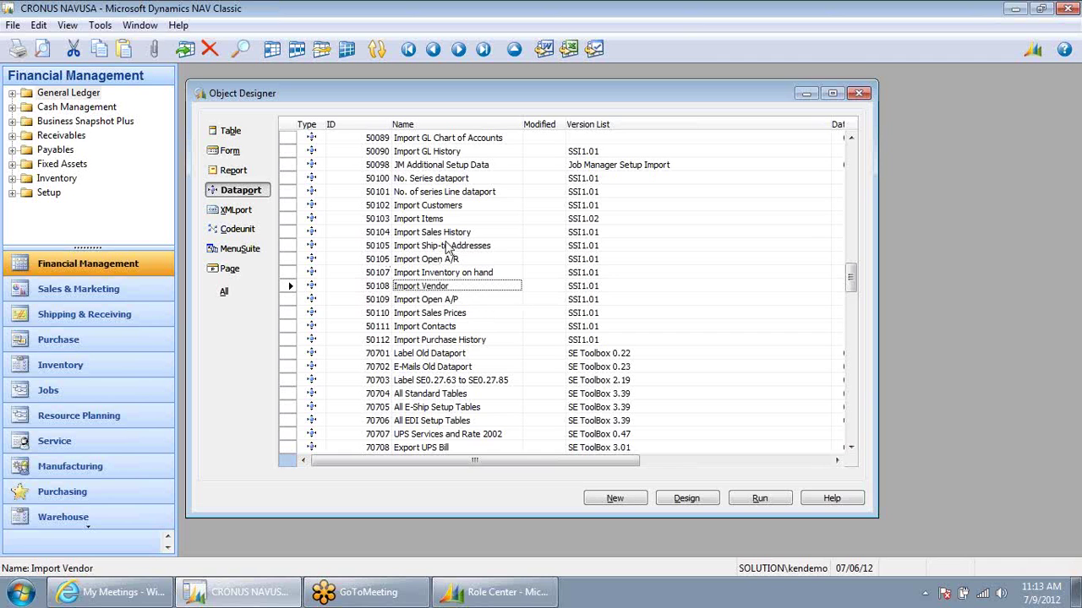
{"action": "left_click", "coordinate": [425, 209]}
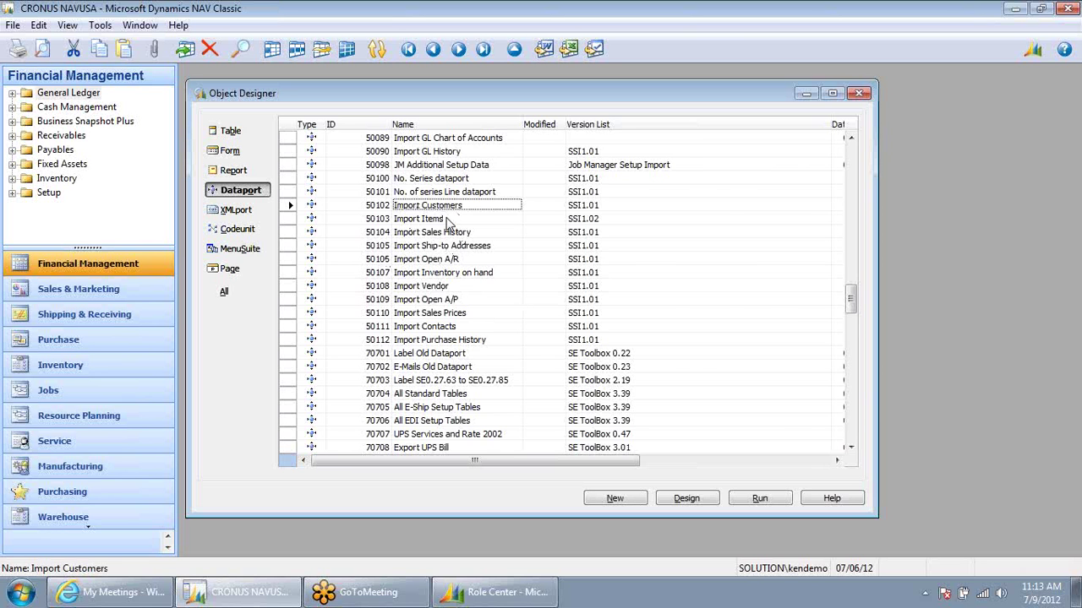
{"action": "left_click", "coordinate": [249, 269]}
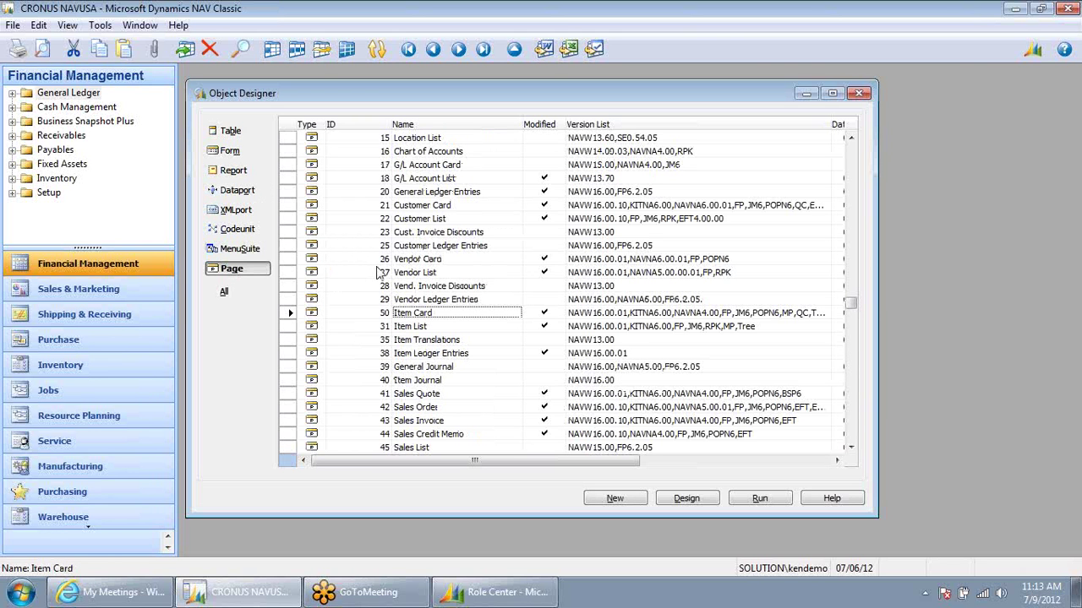
{"action": "left_click", "coordinate": [455, 206]}
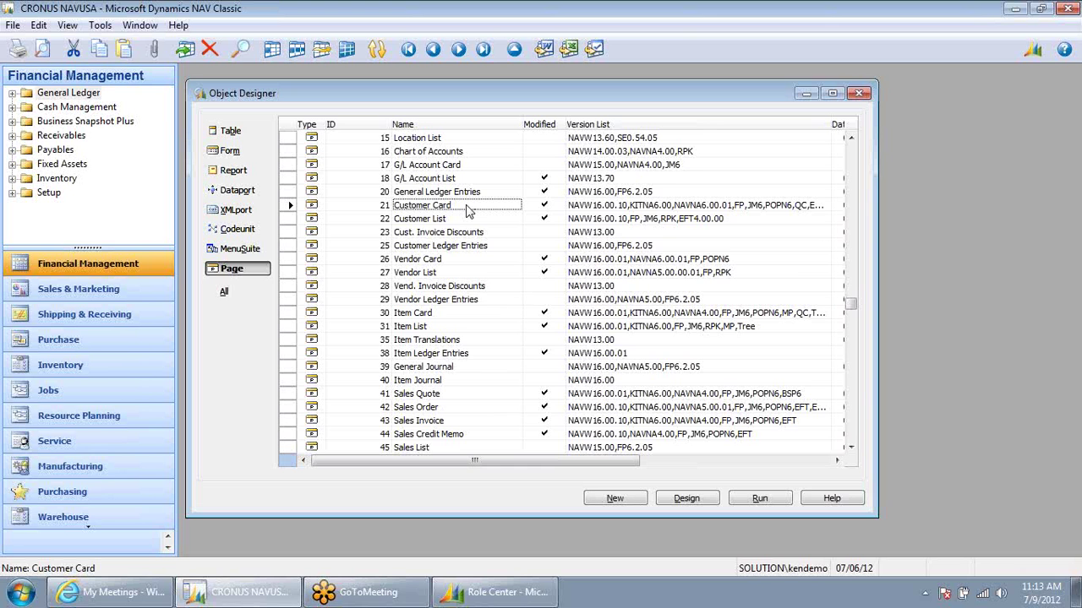
- Open table 18 Customer in design mode
{"action": "left_click", "coordinate": [229, 132]}
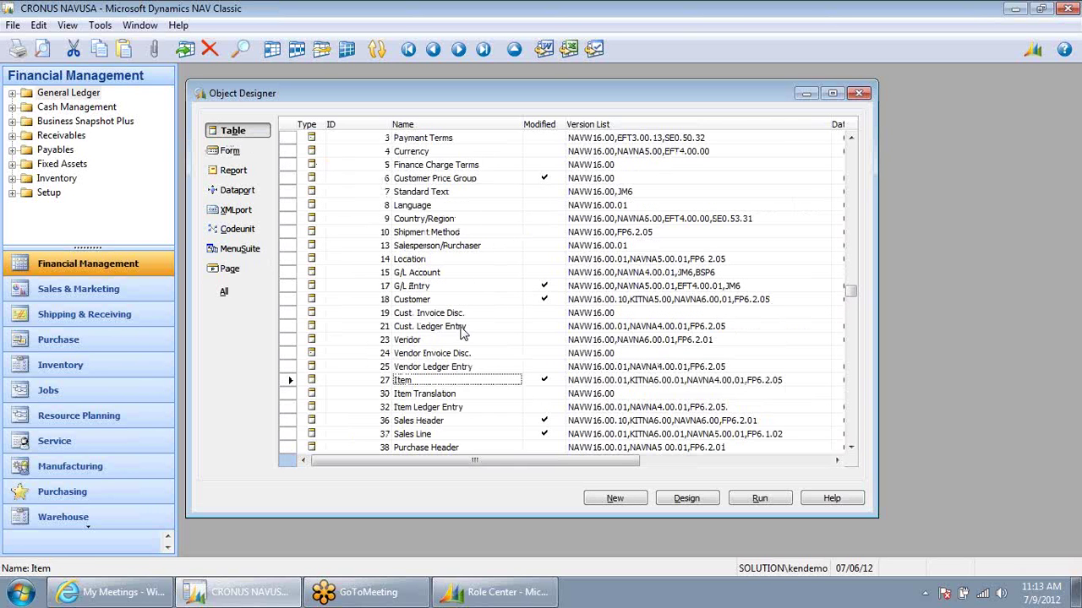
{"action": "left_click", "coordinate": [463, 301]}
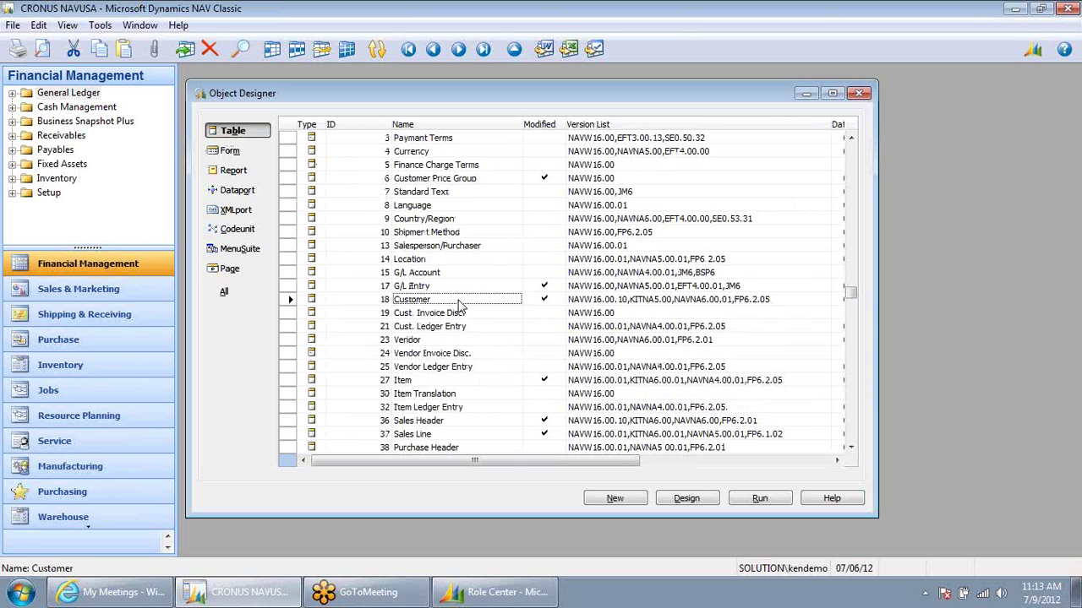
{"action": "left_click", "coordinate": [687, 499]}
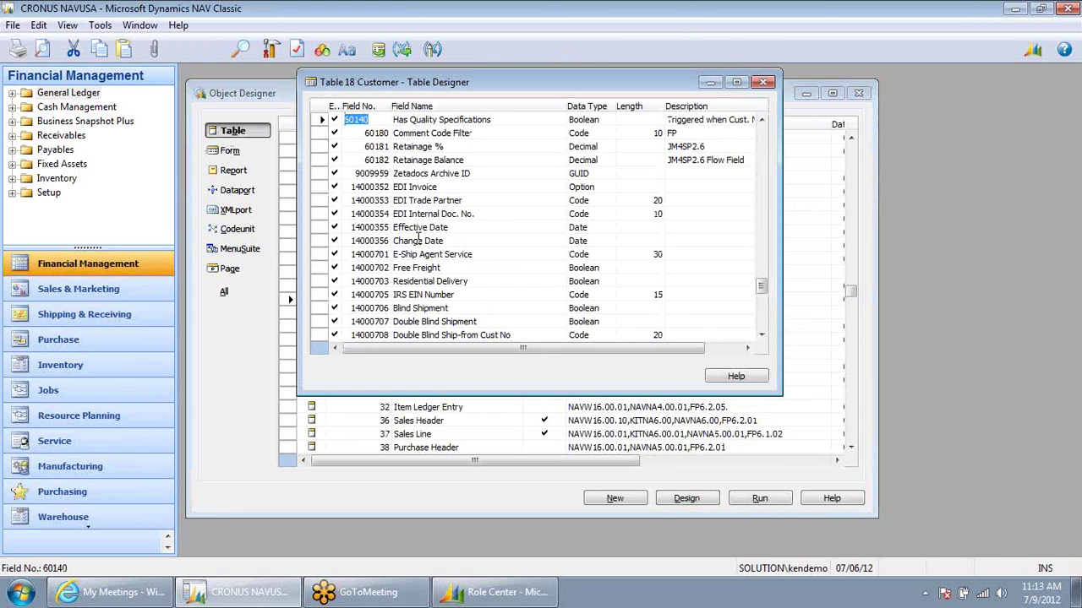
- Insert a new field numbered 50050 with the name Region and data type Option in the Customer table
{"action": "key", "text": "F3"}
{"action": "type", "text": "50050"}
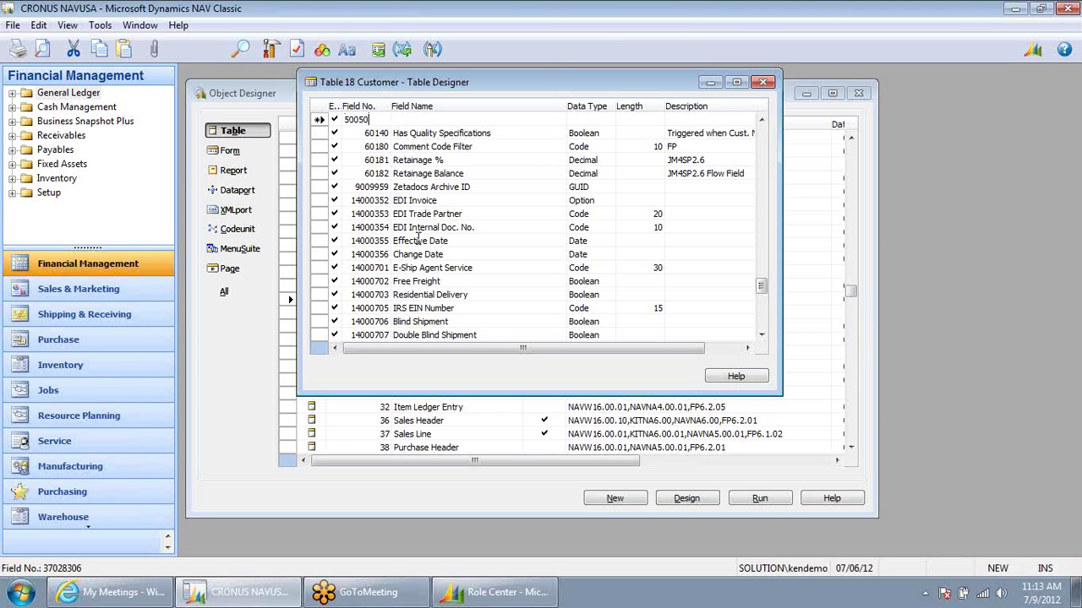
{"action": "key", "text": "Tab"}
{"action": "type", "text": "Region"}
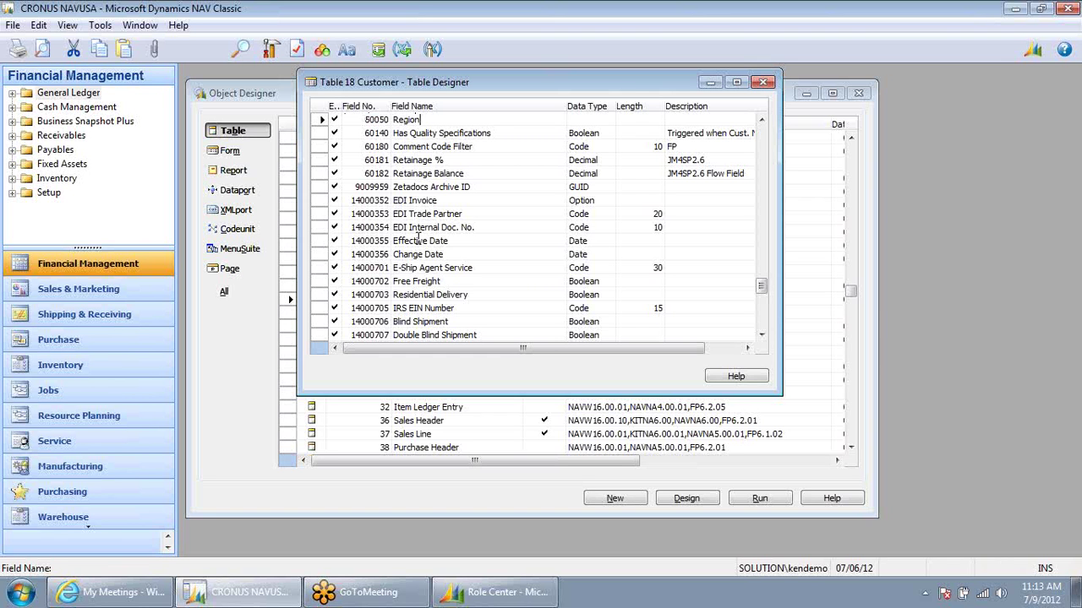
{"action": "key", "text": "Tab"}
{"action": "left_click", "coordinate": [608, 119]}
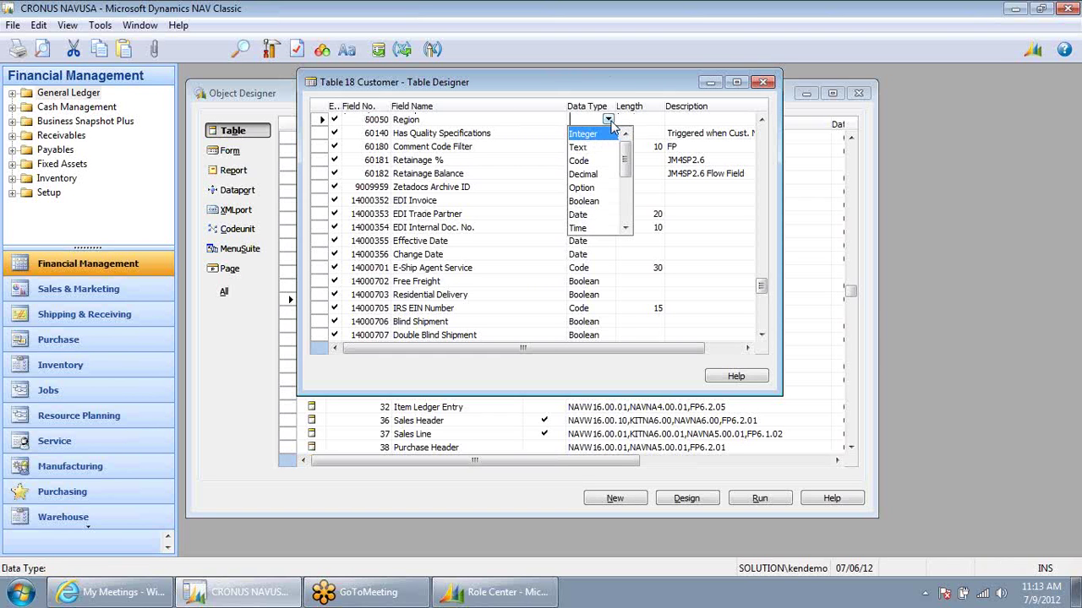
{"action": "left_click", "coordinate": [595, 188]}
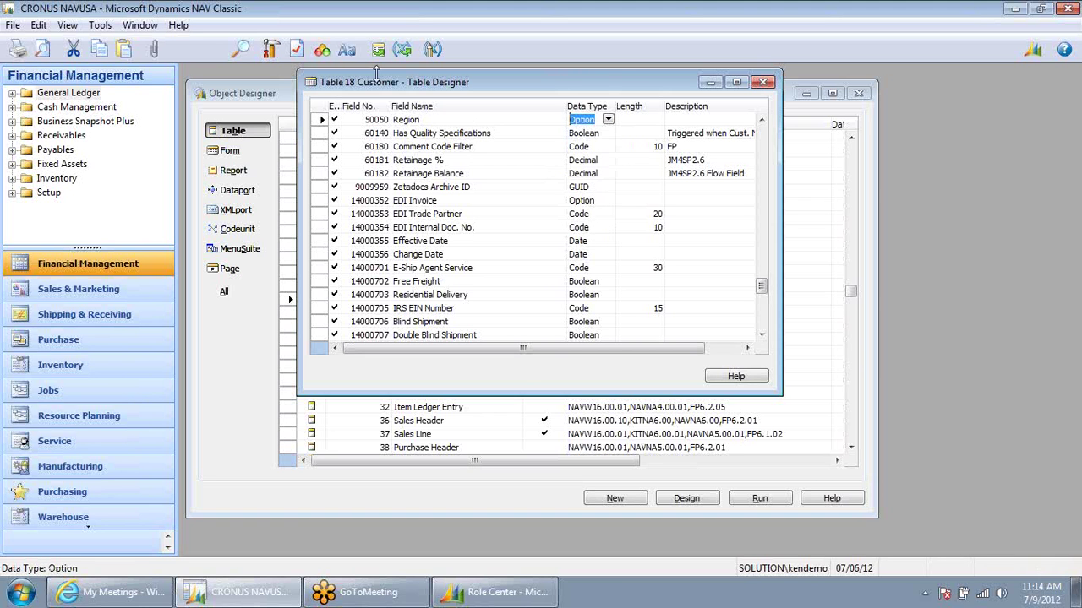
- Set the Region field's OptionString property to ",NE,NW,SE,SW" and close its properties
{"action": "left_click", "coordinate": [295, 49]}
{"action": "left_click", "coordinate": [587, 388]}
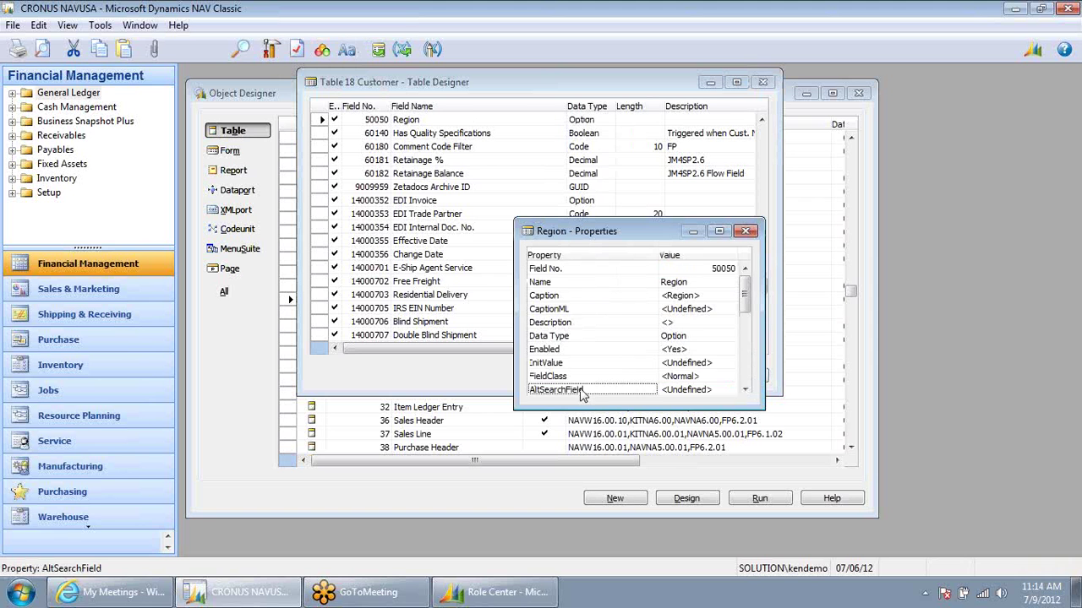
{"action": "scroll", "coordinate": [589, 390], "scroll_direction": "down", "scroll_amount": 3}
{"action": "scroll", "coordinate": [589, 393], "scroll_direction": "up", "scroll_amount": 2}
{"action": "key", "text": "Tab"}
{"action": "key", "text": "BackSpace"}
{"action": "type", "text": ",NE,"}
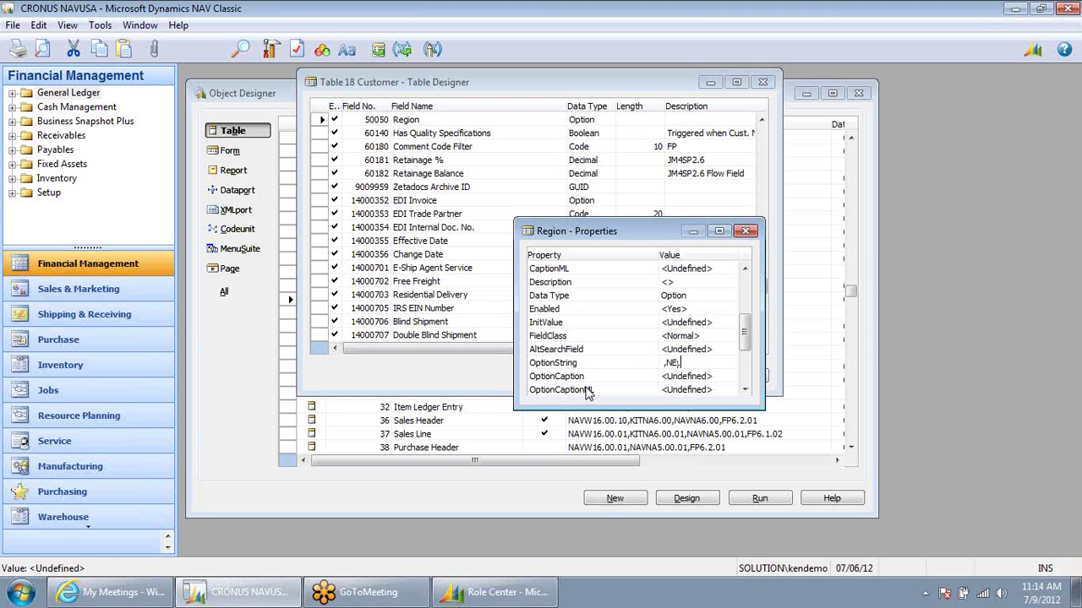
{"action": "type", "text": "NW,SE,SW"}
{"action": "left_click", "coordinate": [596, 377]}
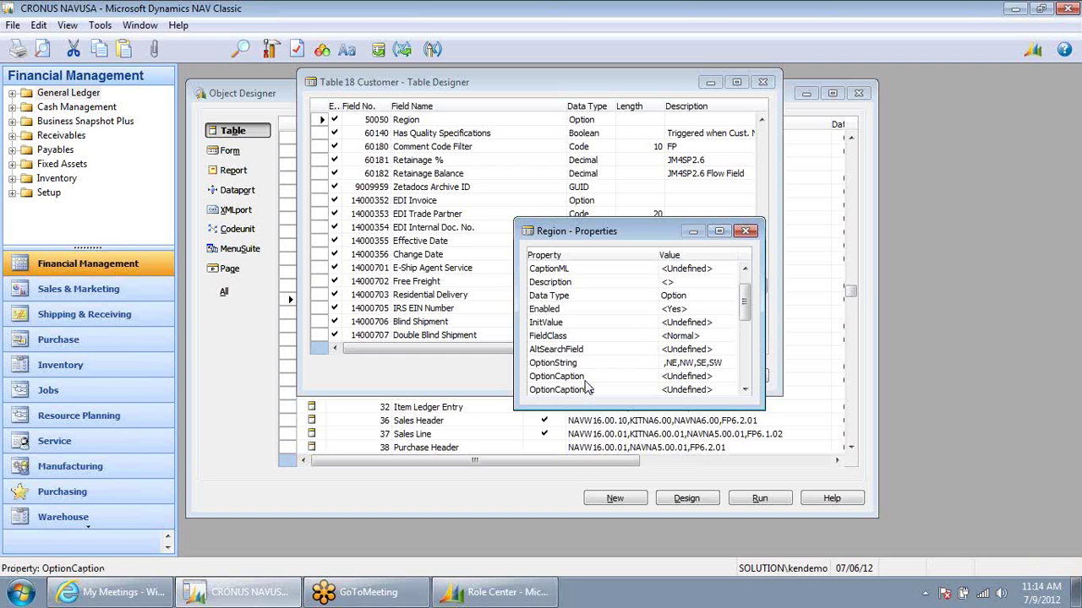
{"action": "left_click", "coordinate": [747, 231]}
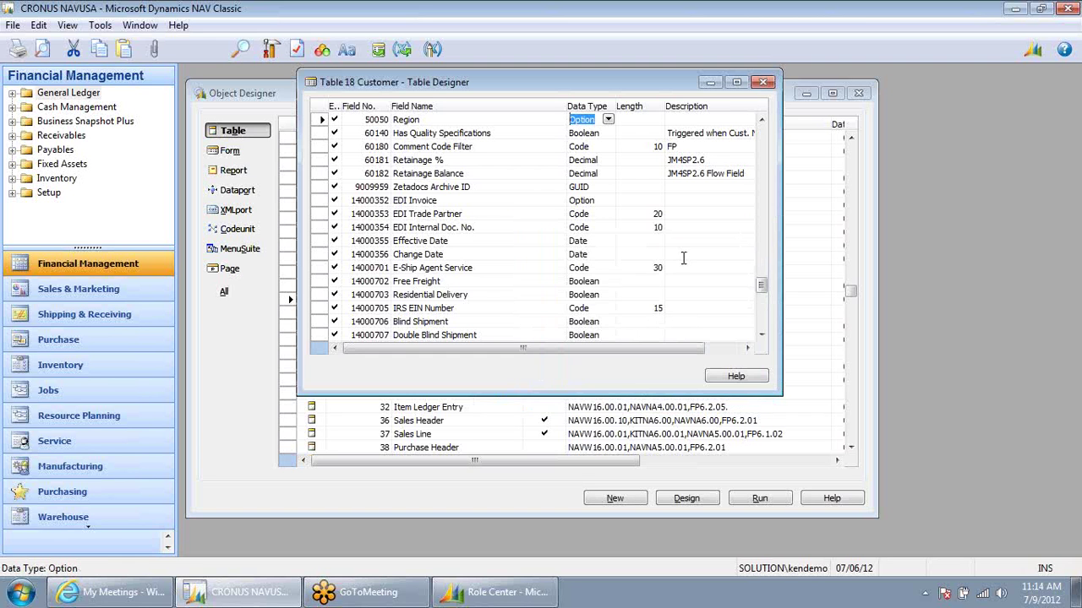
- Close the Customer table design and save the changes
{"action": "left_click", "coordinate": [373, 116]}
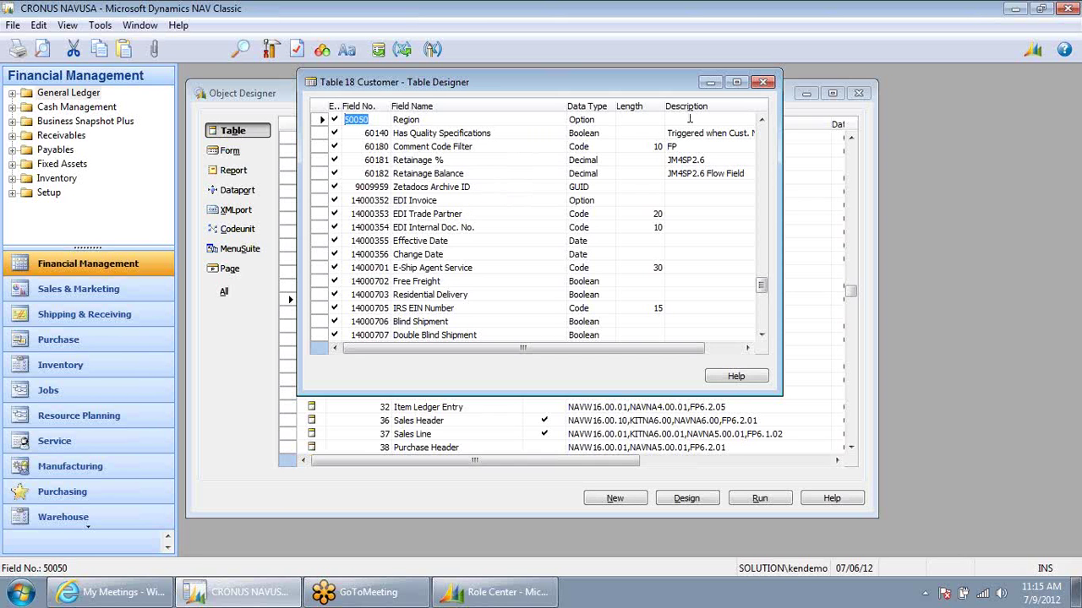
{"action": "left_click", "coordinate": [763, 83]}
{"action": "left_click", "coordinate": [455, 322]}
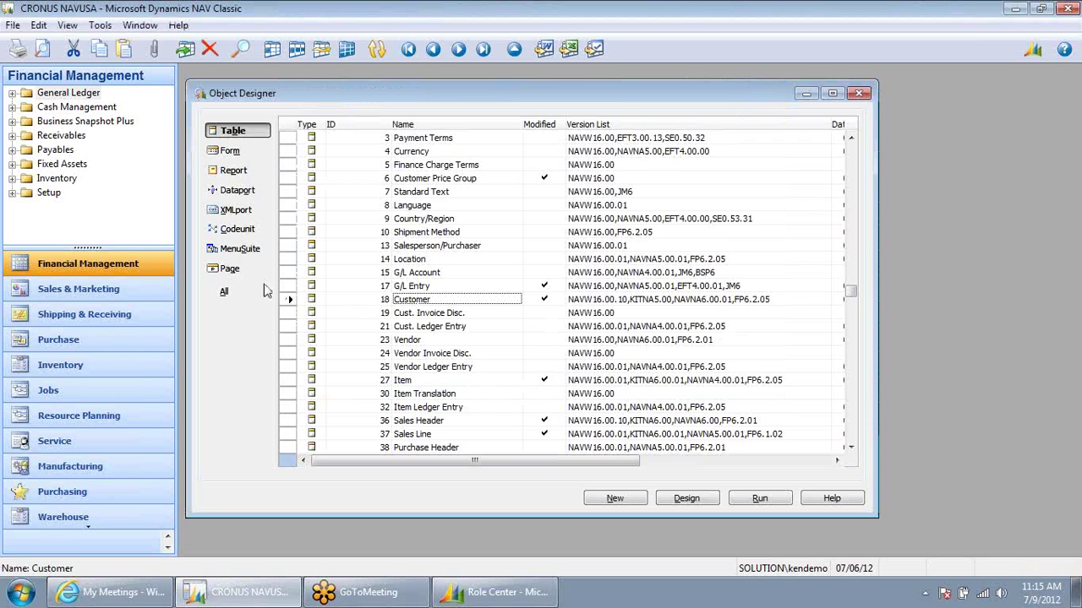
- Open page 21 Customer Card in design mode and select the Salesperson Code field in the General group
{"action": "left_click", "coordinate": [230, 269]}
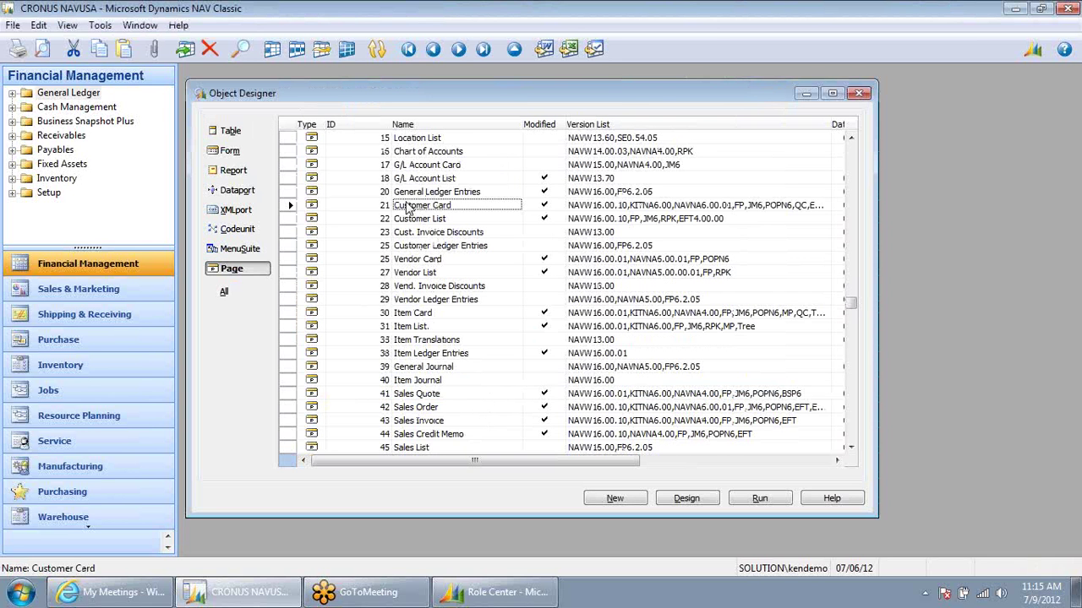
{"action": "left_click", "coordinate": [685, 498]}
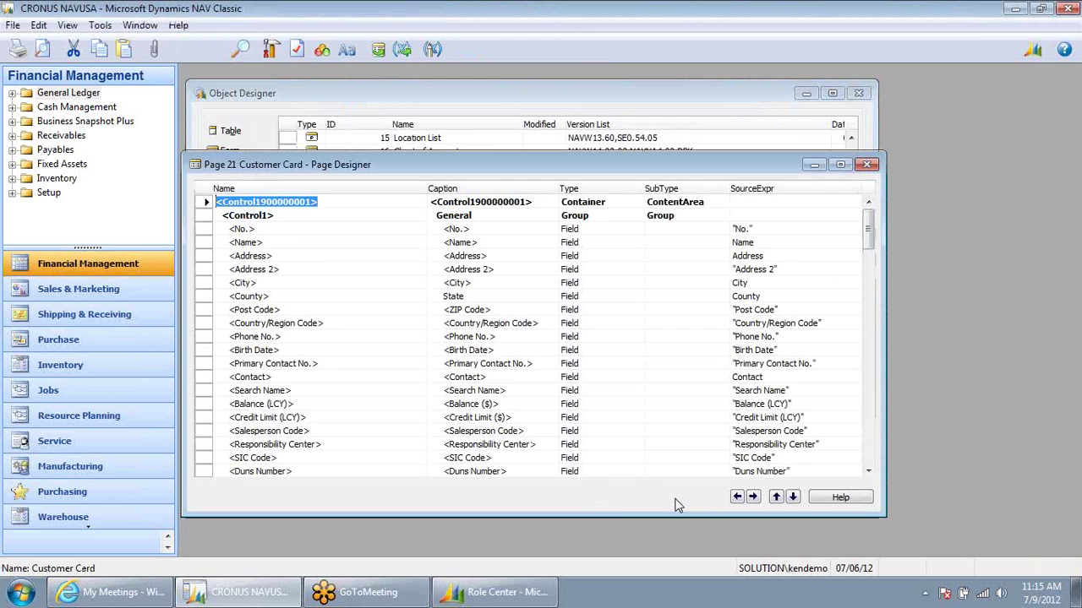
{"action": "left_click", "coordinate": [274, 431]}
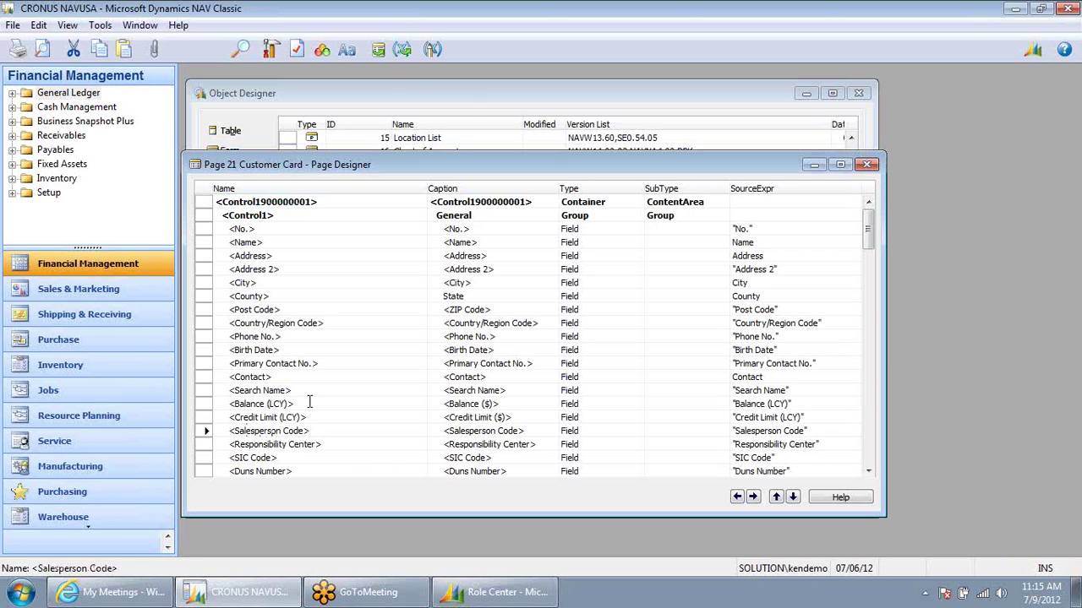
- Add the Region field from the Customer table's field list to the General group above Salesperson Code
{"action": "left_click", "coordinate": [377, 51]}
{"action": "scroll", "coordinate": [555, 330], "scroll_direction": "down", "scroll_amount": 20}
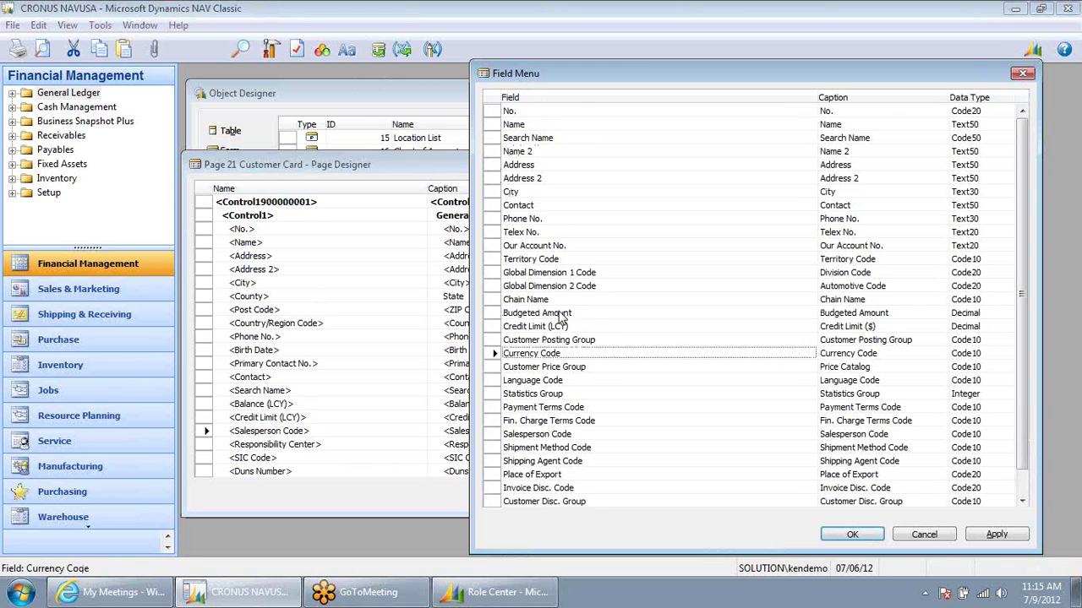
{"action": "scroll", "coordinate": [555, 338], "scroll_direction": "down", "scroll_amount": 11}
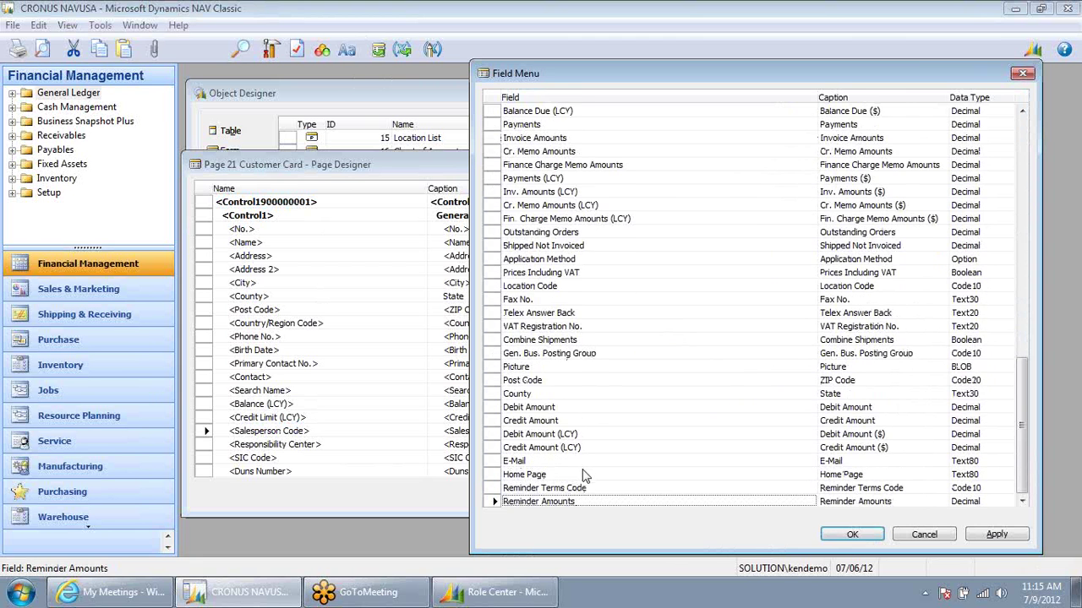
{"action": "scroll", "coordinate": [567, 510], "scroll_direction": "down", "scroll_amount": 15}
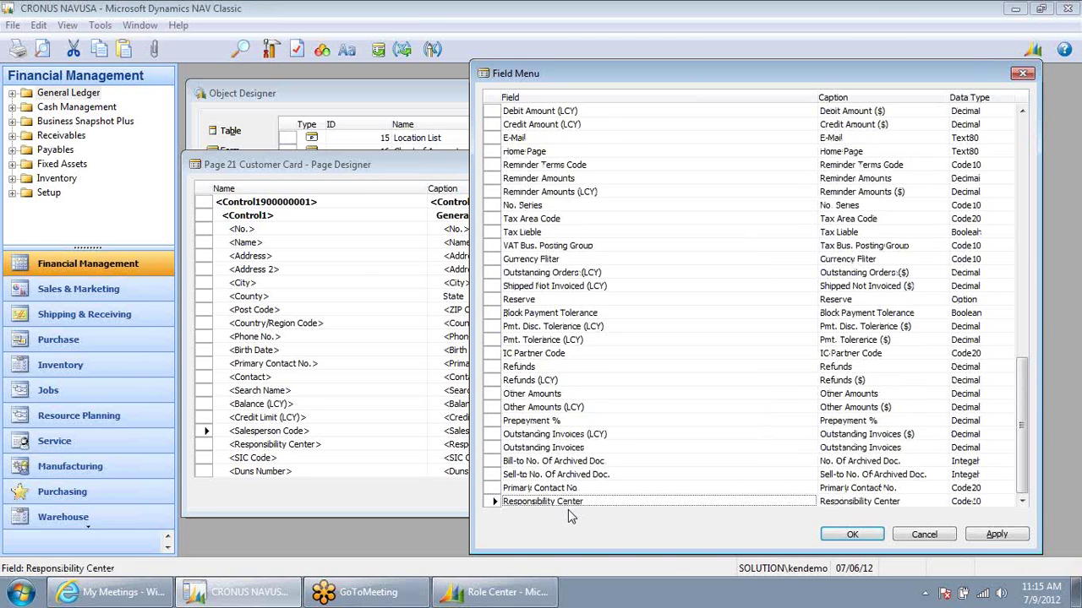
{"action": "double_click", "coordinate": [546, 504]}
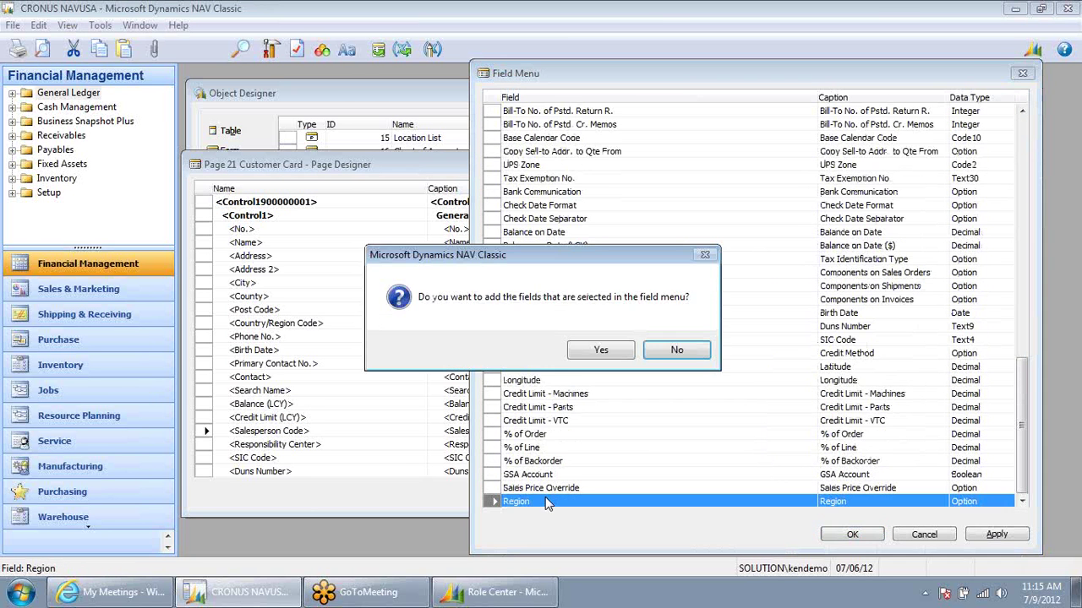
{"action": "left_click", "coordinate": [596, 352]}
- Move the Region field below Salesperson Code, then close the Customer Card page design and save the changes
{"action": "left_click", "coordinate": [246, 432]}
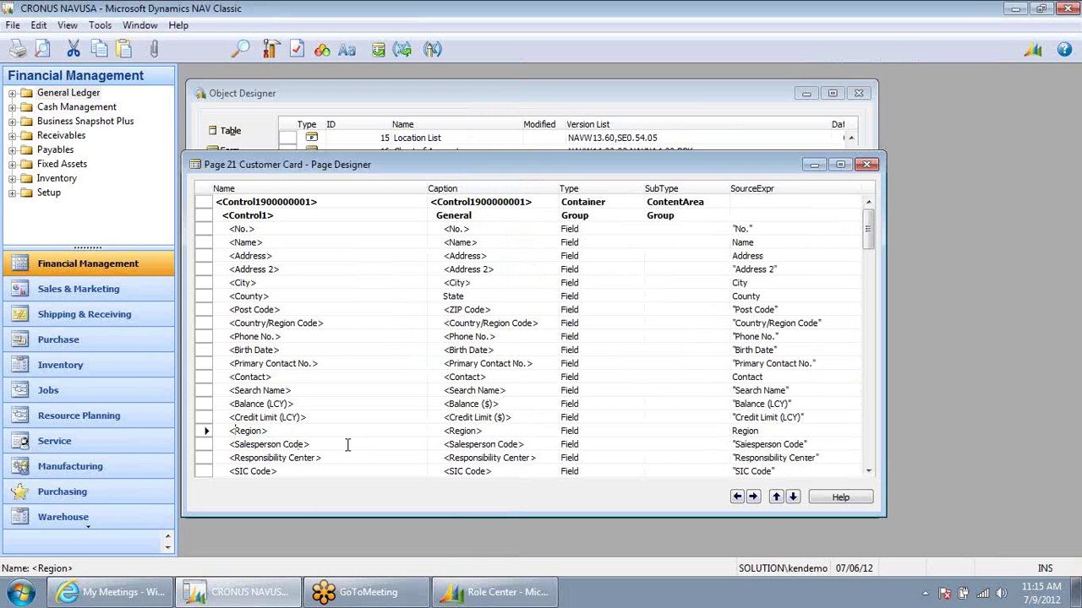
{"action": "left_click", "coordinate": [795, 500]}
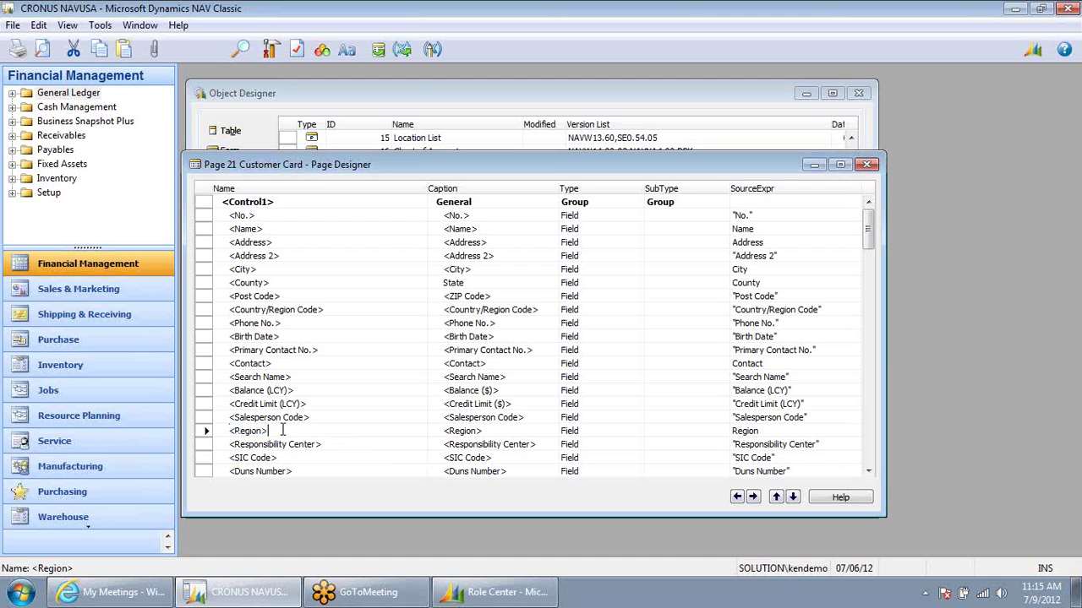
{"action": "left_click", "coordinate": [866, 164]}
{"action": "left_click", "coordinate": [434, 319]}
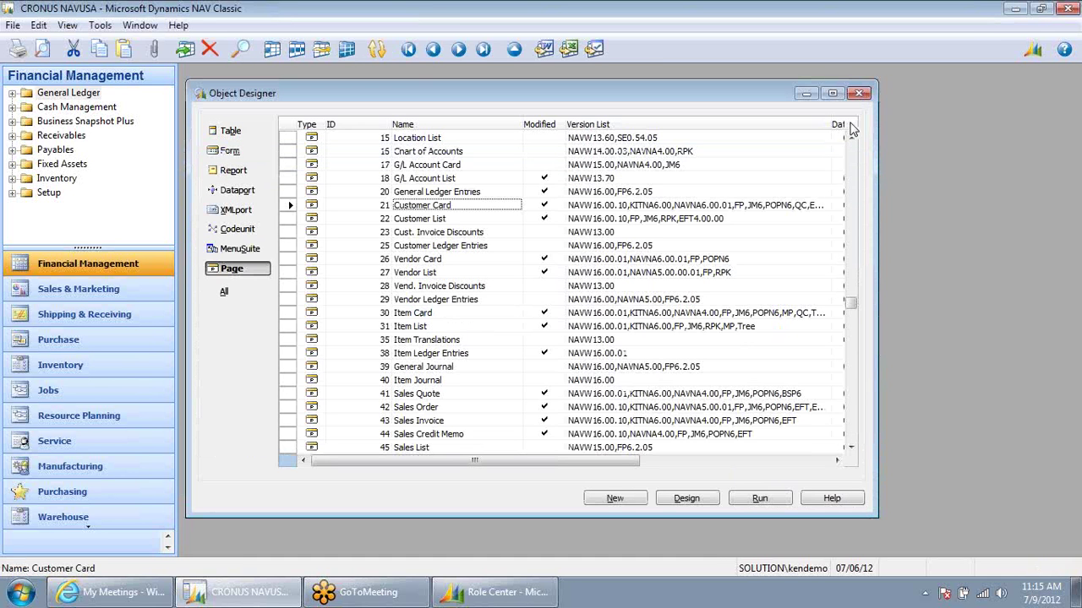
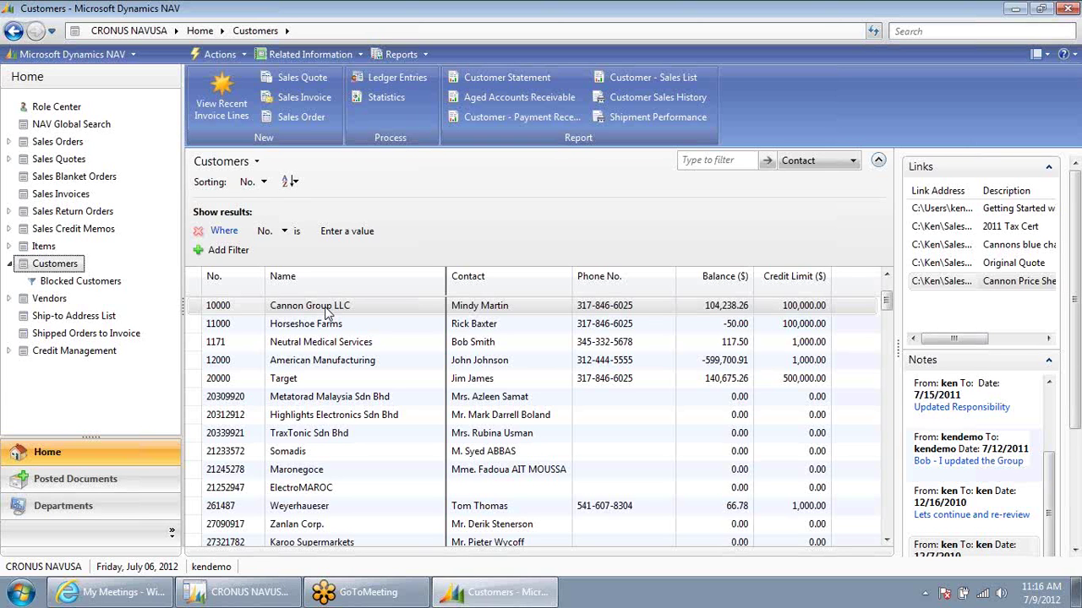
- In the Dynamics NAV Role Center client, open the Cannon Group LLC customer card for editing and set its Region to SE
{"action": "left_click", "coordinate": [327, 311]}
{"action": "key", "text": "ctrl+shift+e"}
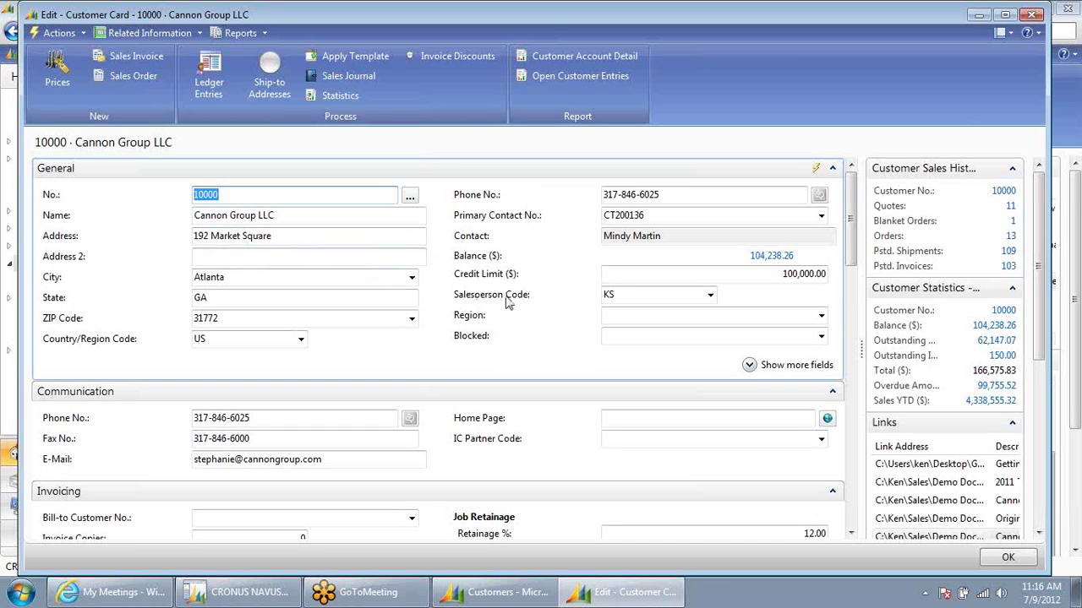
{"action": "left_click", "coordinate": [608, 317]}
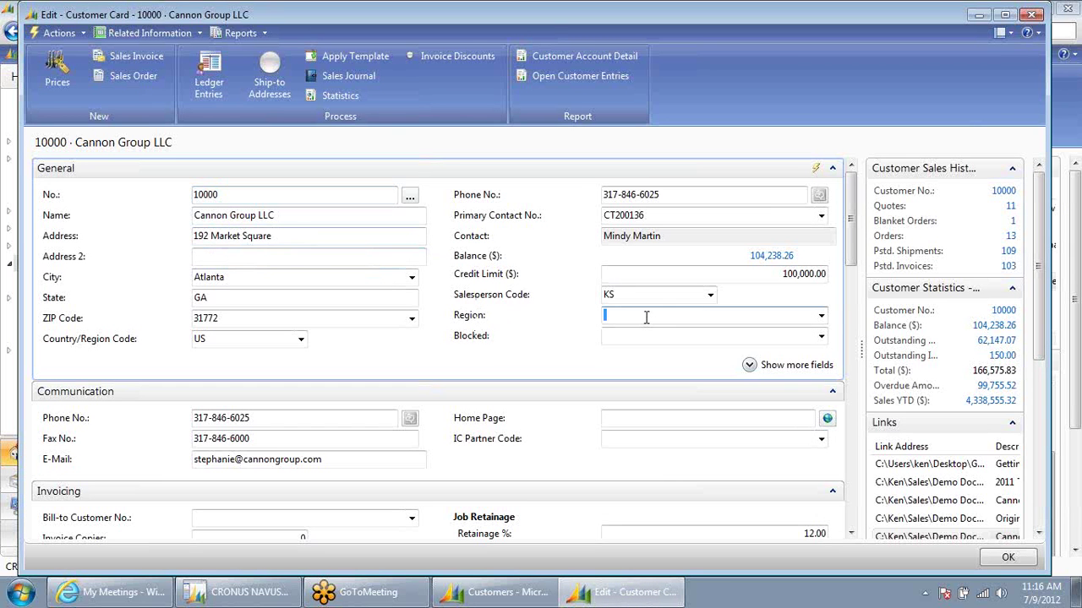
{"action": "left_click", "coordinate": [821, 316]}
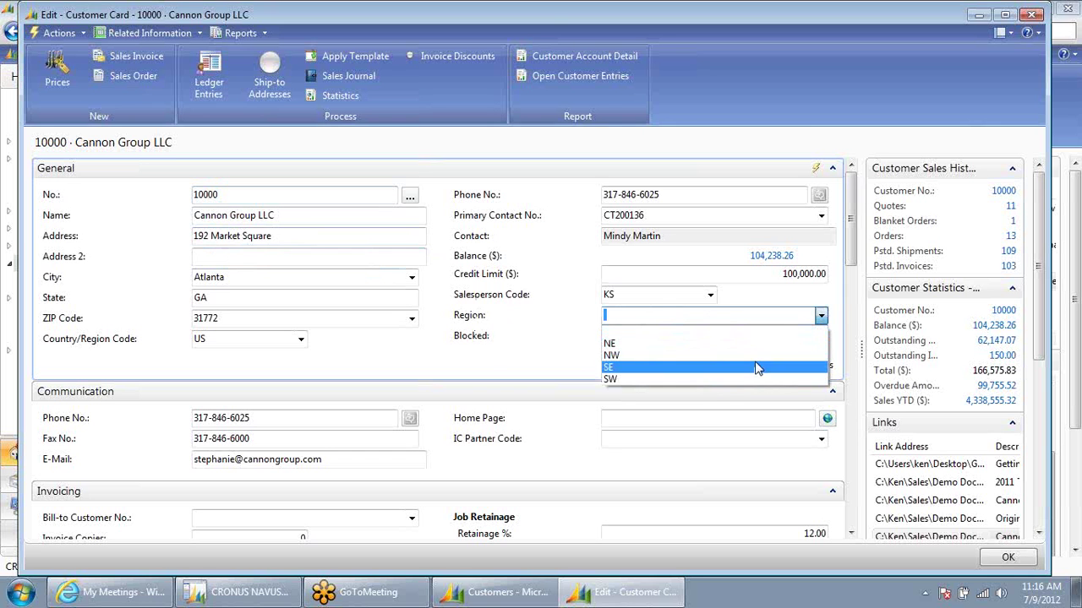
{"action": "left_click", "coordinate": [705, 367]}
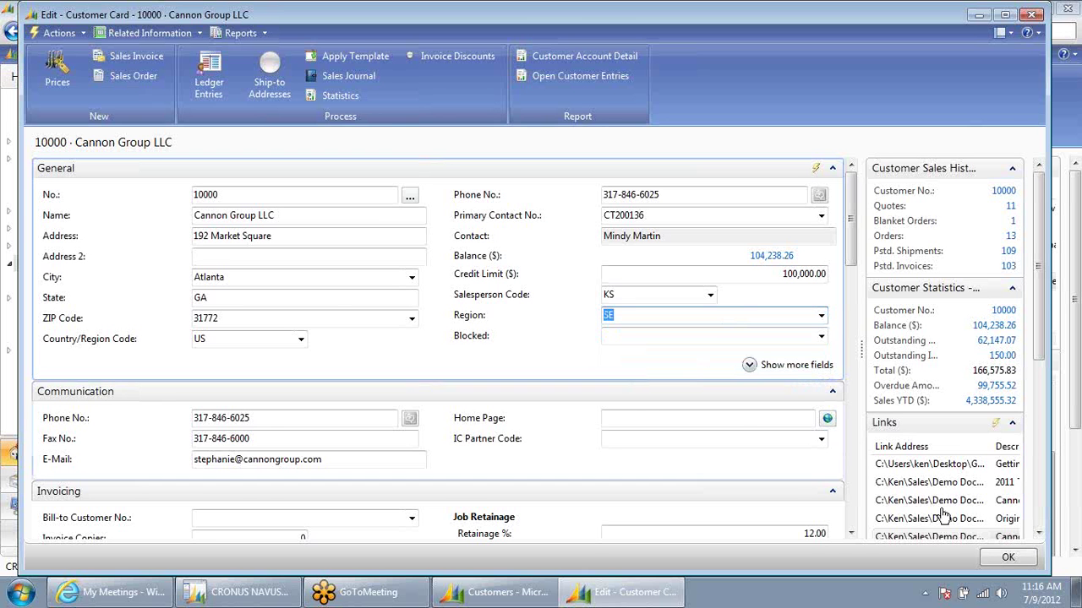
{"action": "left_click", "coordinate": [1010, 557]}
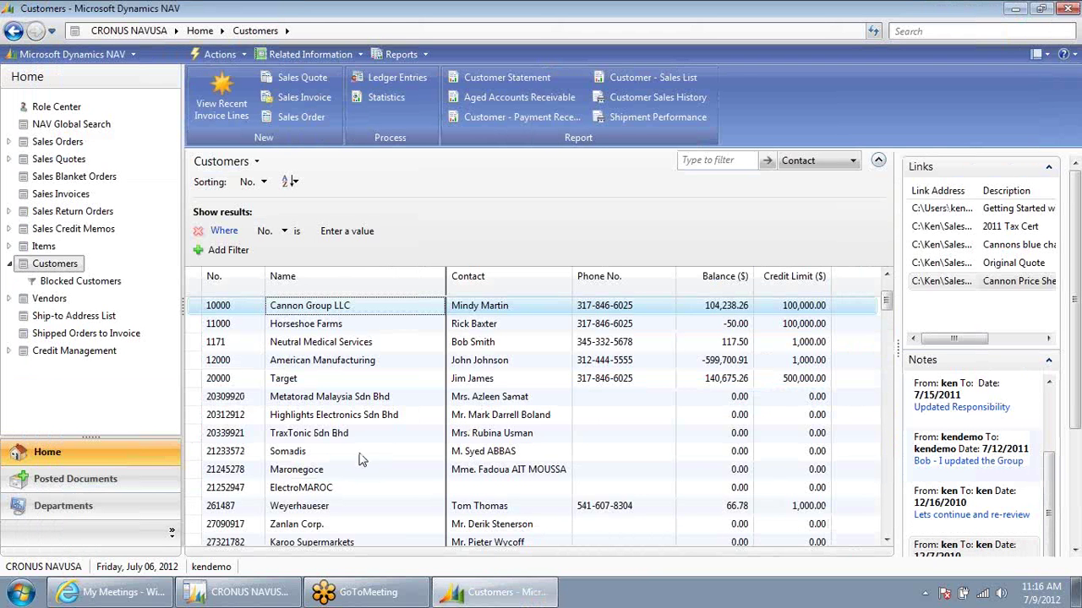
- Open the customer card for Target, set its Region to SE and close the card
{"action": "double_click", "coordinate": [292, 385]}
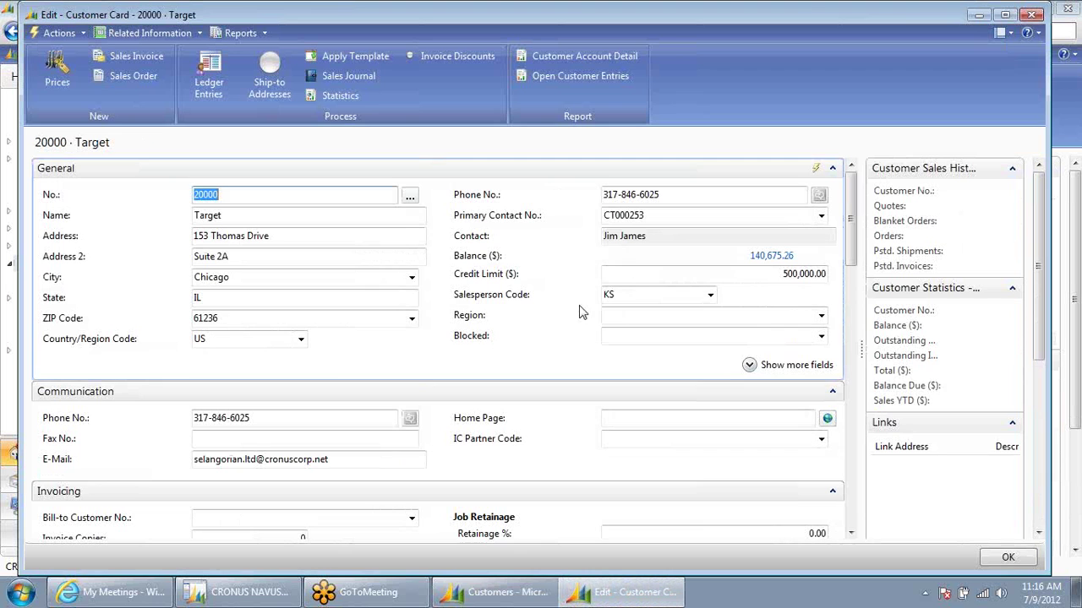
{"action": "left_click", "coordinate": [662, 312]}
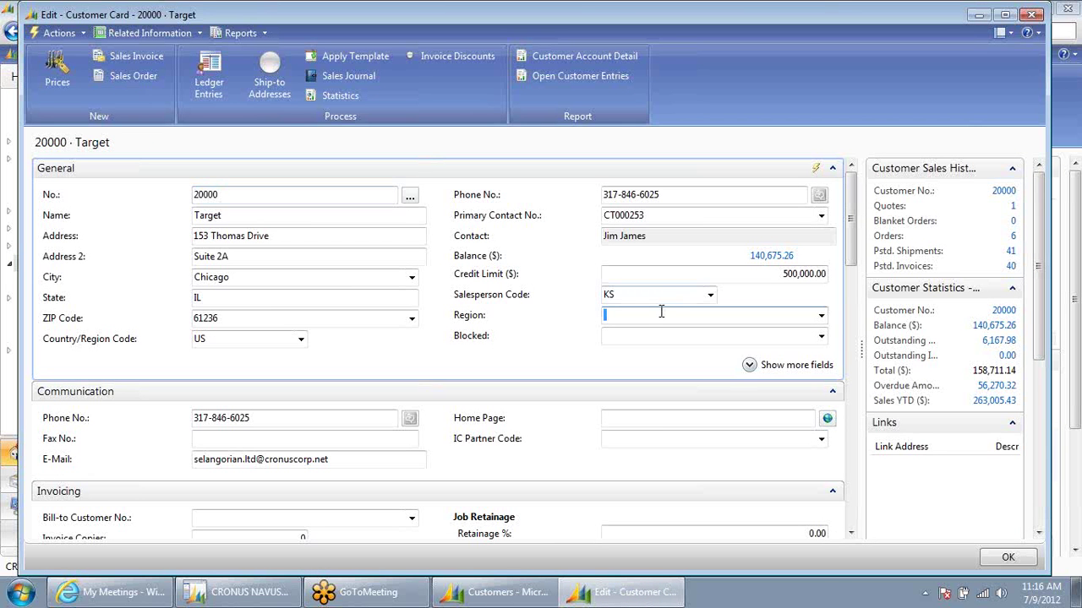
{"action": "type", "text": "se"}
{"action": "key", "text": "Tab"}
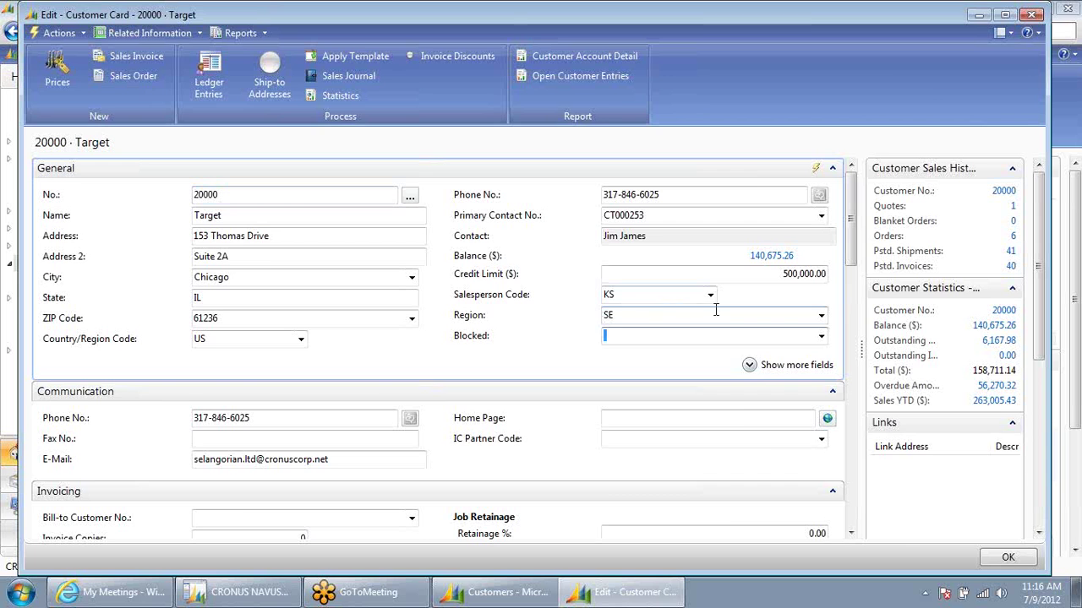
{"action": "left_click", "coordinate": [1009, 557]}
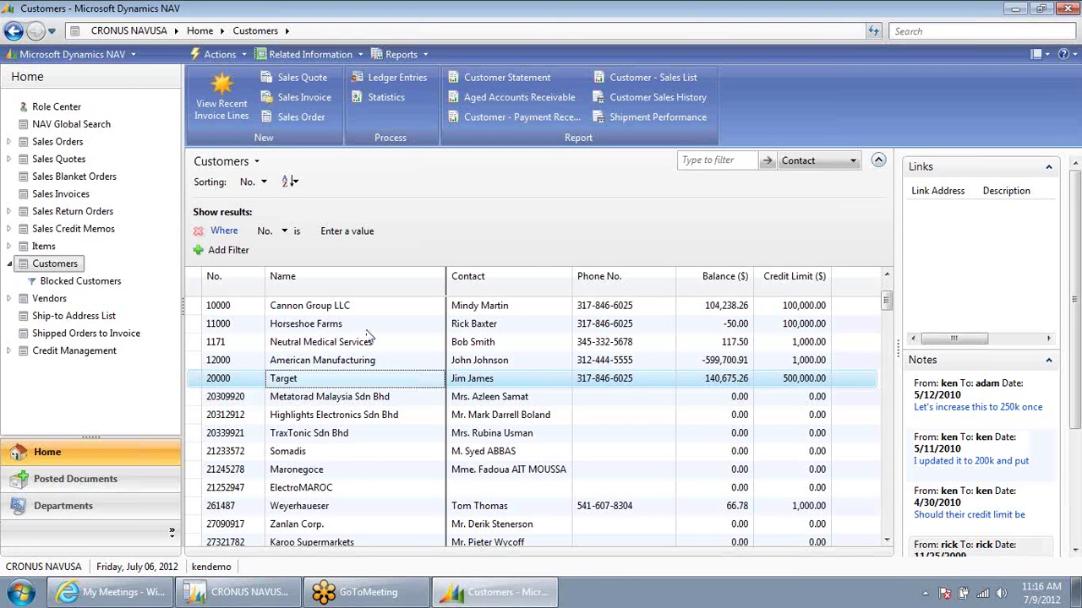
- Set up the Shipment Performance report with Print Detail enabled and an added customer filter of Region SE
{"action": "left_click", "coordinate": [656, 120]}
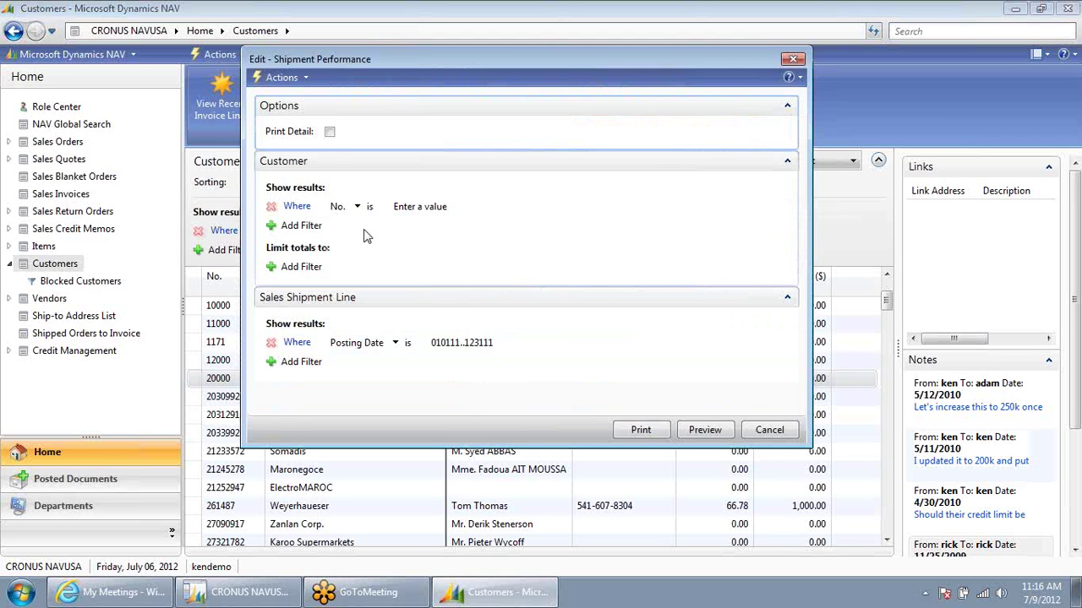
{"action": "left_click", "coordinate": [330, 132]}
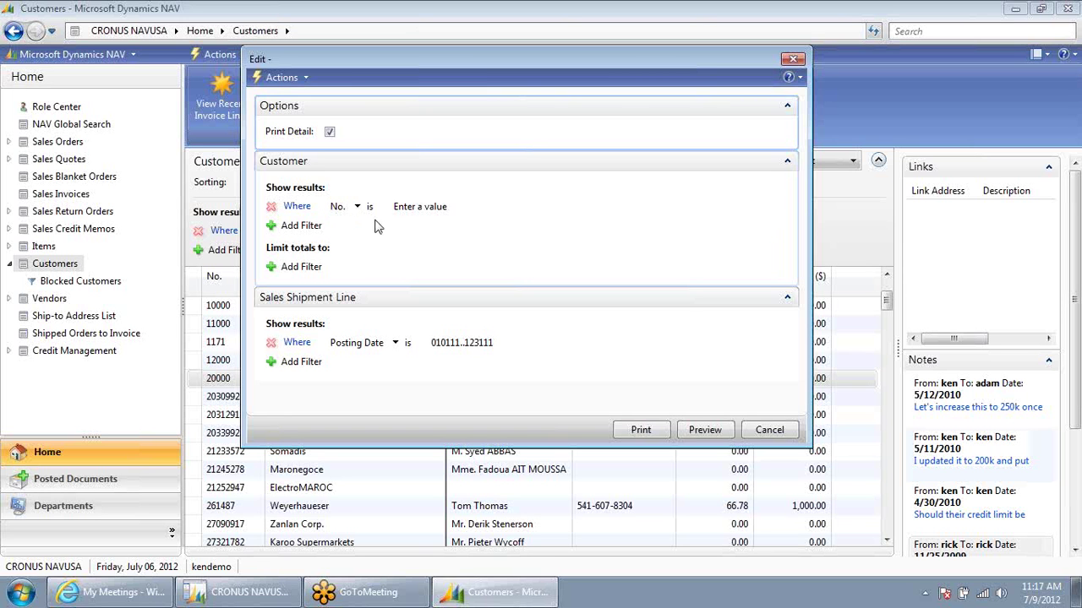
{"action": "left_click", "coordinate": [302, 227]}
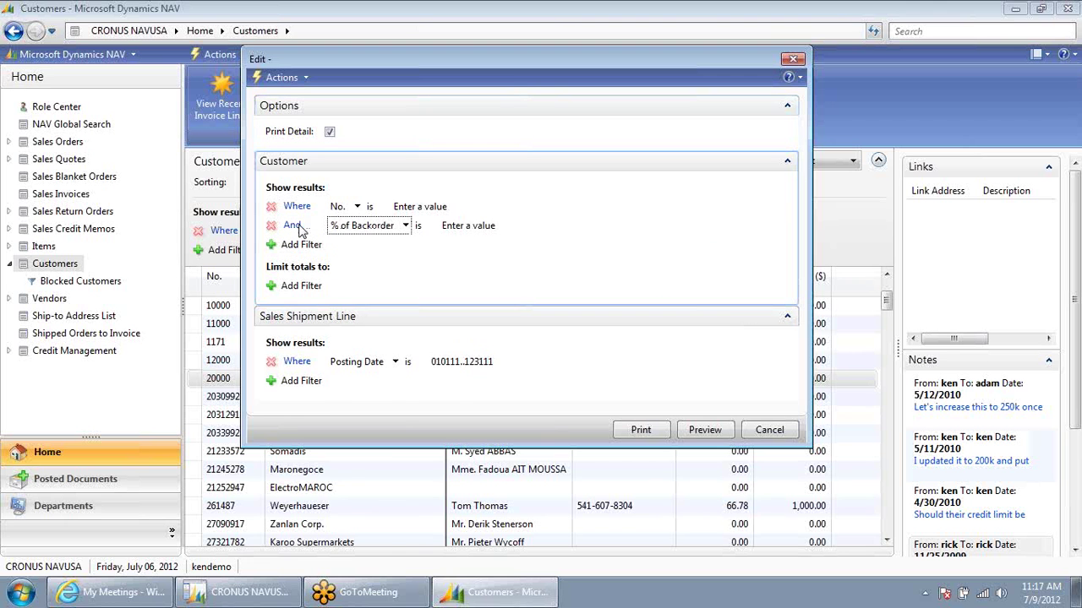
{"action": "left_click", "coordinate": [406, 230]}
{"action": "mouse_move", "coordinate": [451, 574]}
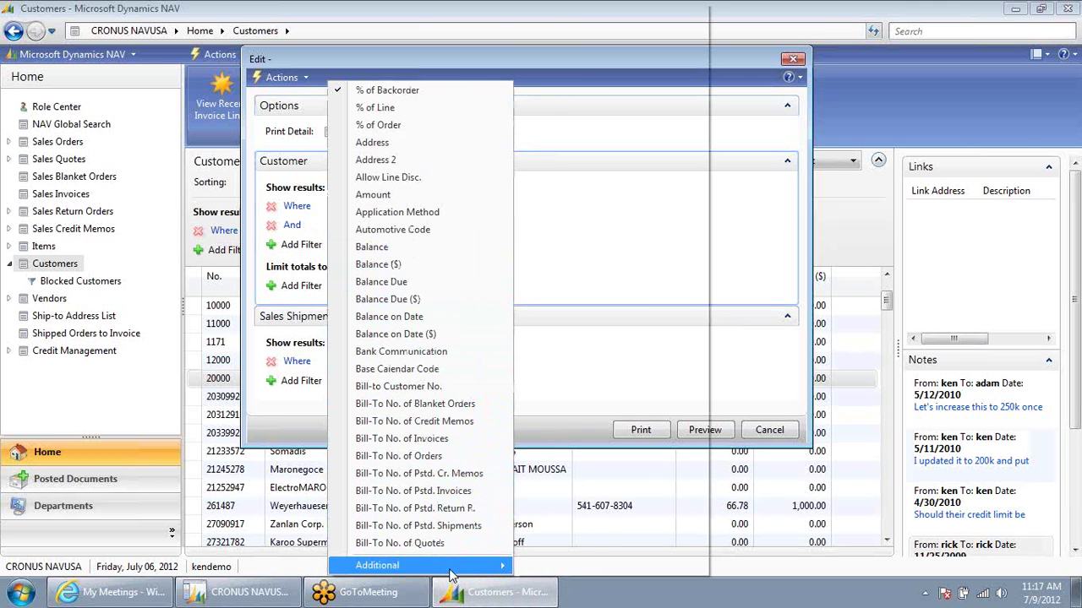
{"action": "scroll", "coordinate": [577, 572], "scroll_direction": "down", "scroll_amount": 10}
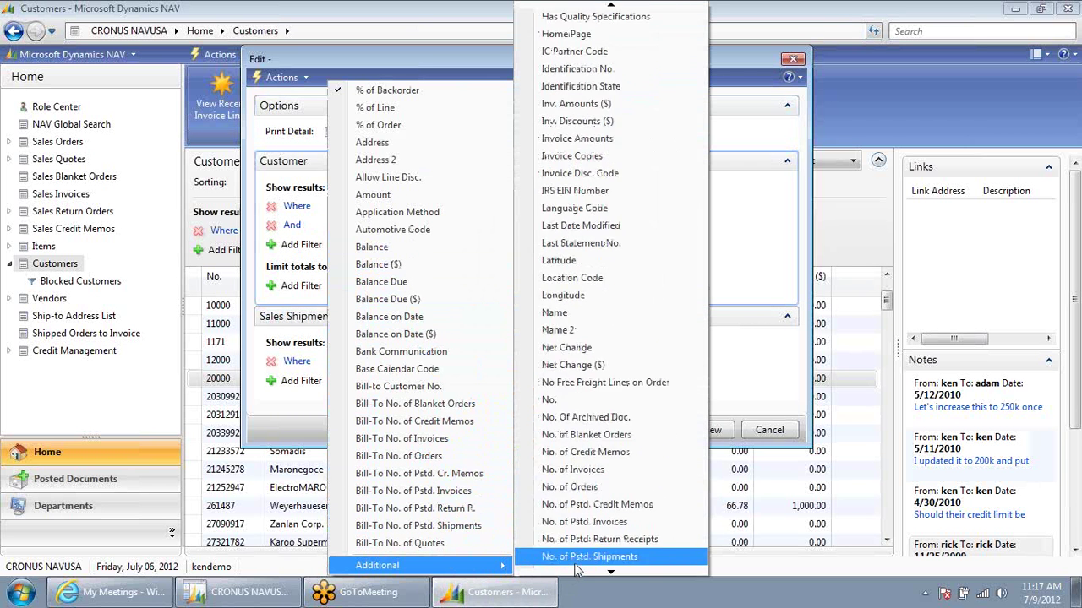
{"action": "scroll", "coordinate": [577, 572], "scroll_direction": "down", "scroll_amount": 15}
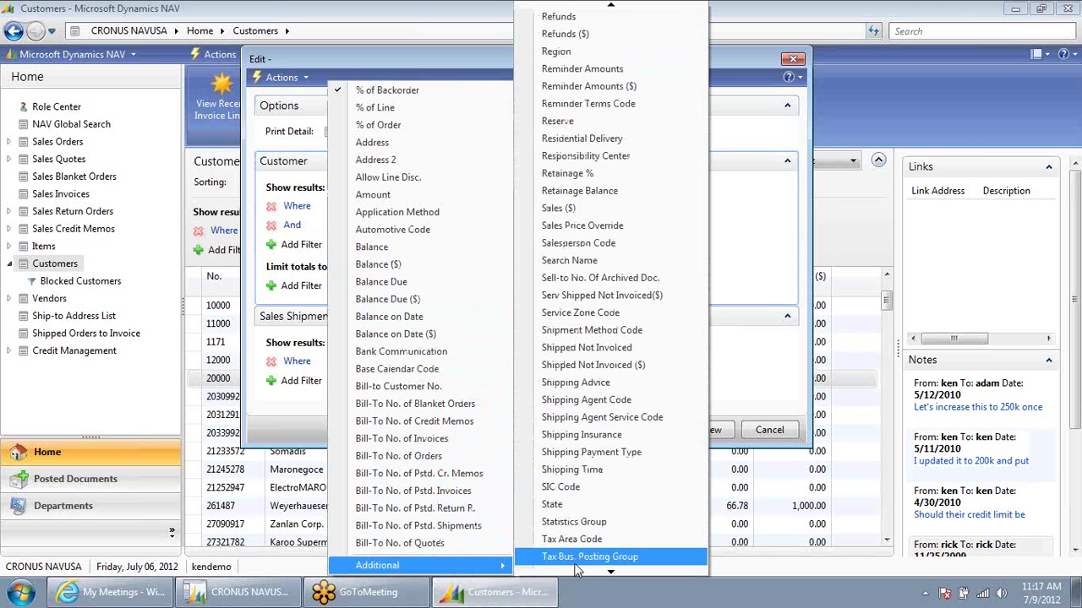
{"action": "left_click", "coordinate": [588, 57]}
{"action": "left_click", "coordinate": [476, 226]}
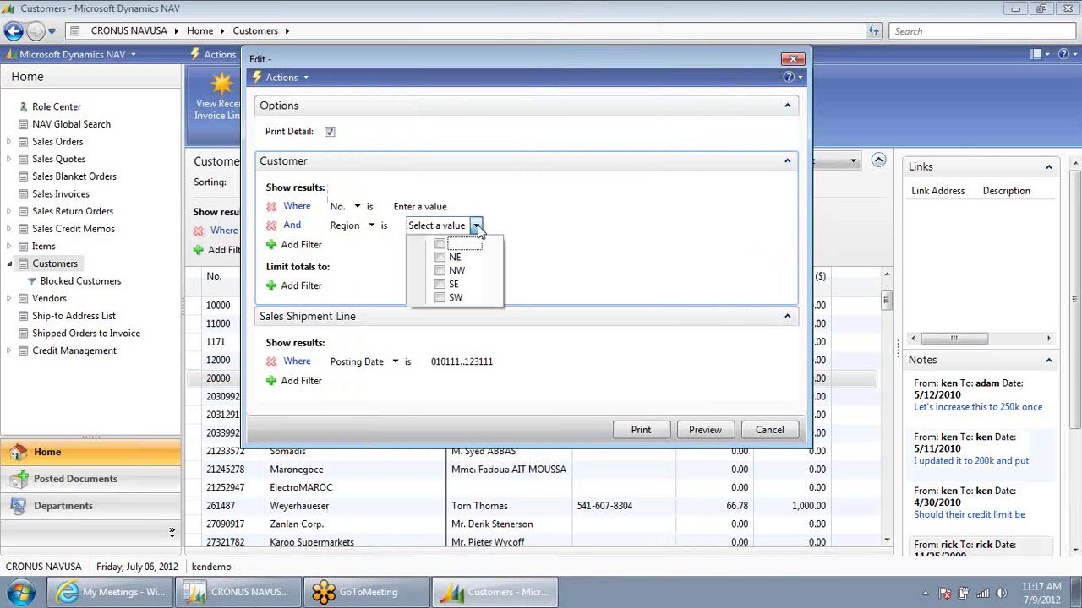
{"action": "left_click", "coordinate": [440, 283]}
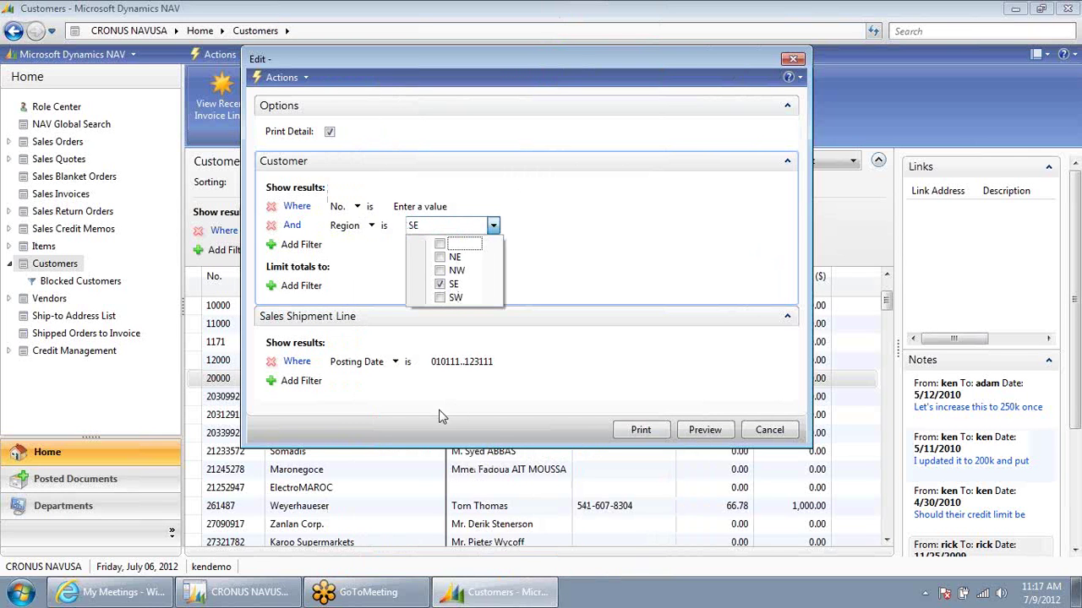
{"action": "left_click", "coordinate": [439, 417]}
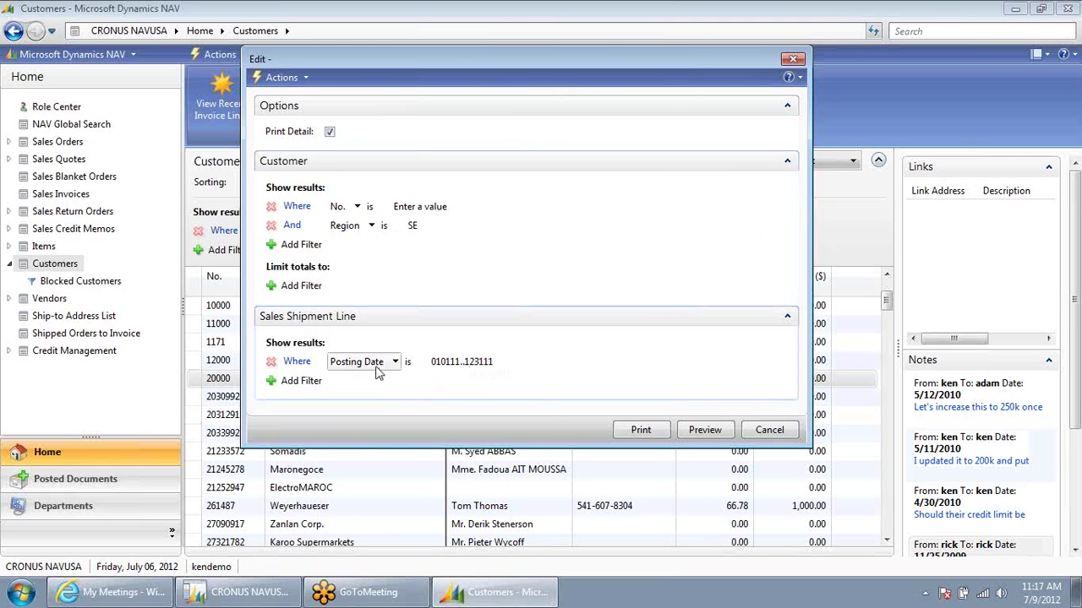
- Preview the Shipment Performance report for posting dates 010111..123111 and enlarge the preview to 150%
{"action": "left_click", "coordinate": [471, 369]}
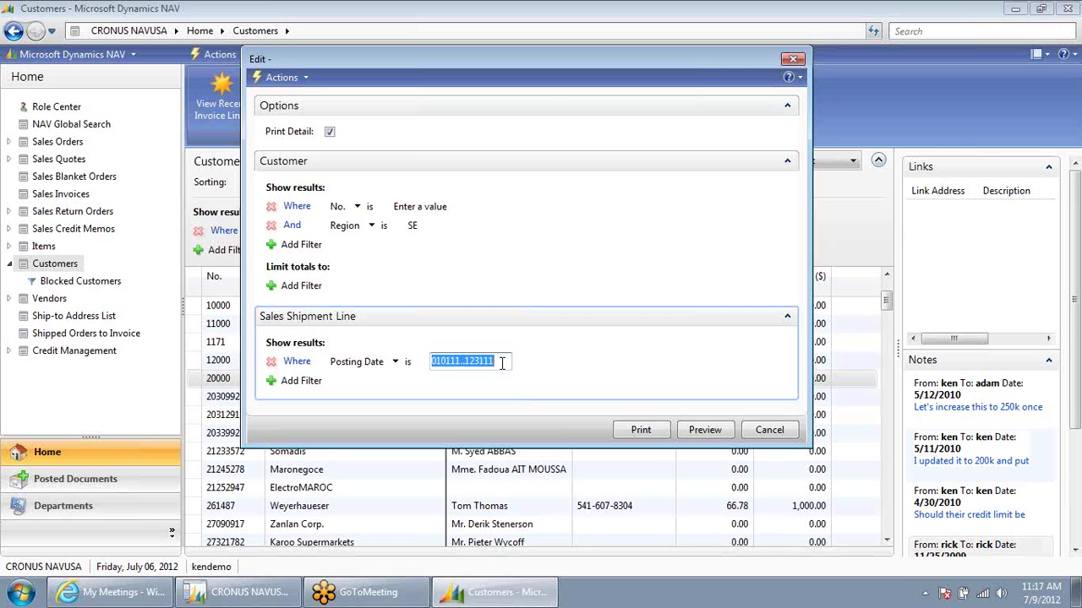
{"action": "left_click", "coordinate": [706, 430]}
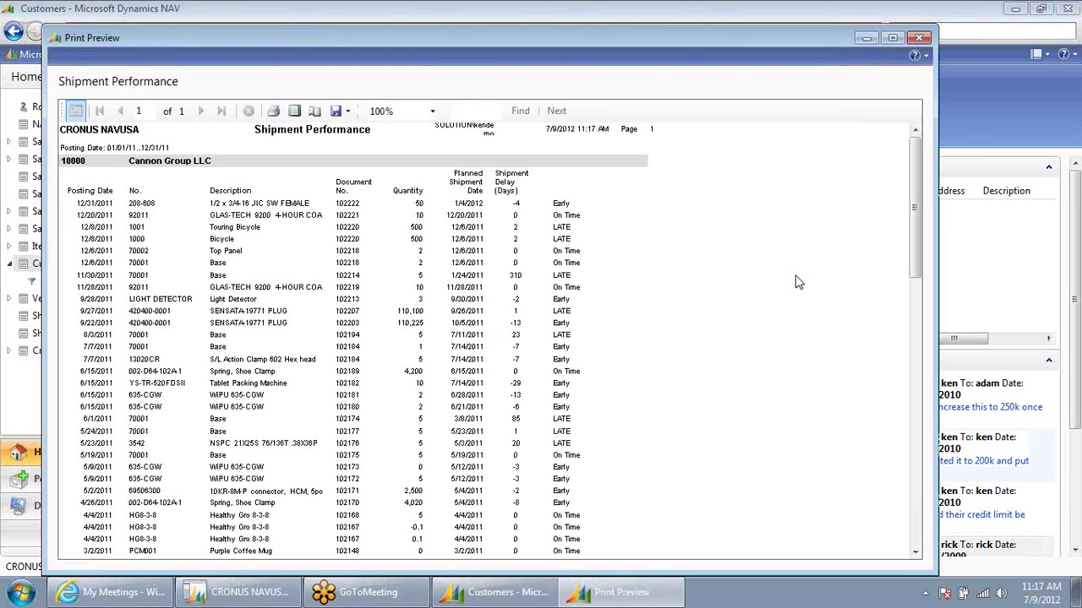
{"action": "left_click", "coordinate": [879, 62]}
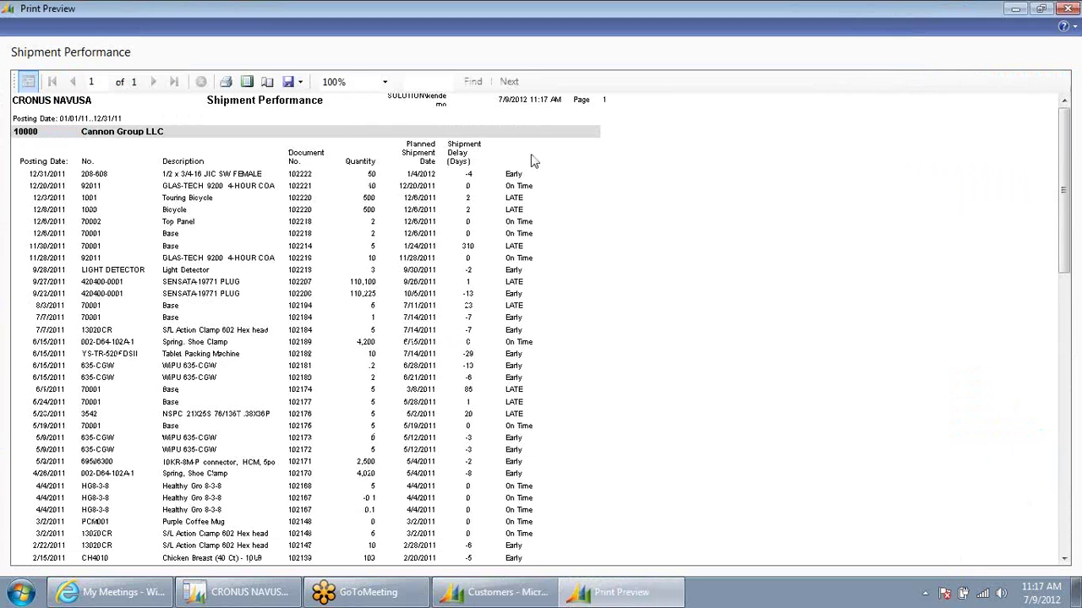
{"action": "left_click", "coordinate": [385, 81]}
{"action": "left_click", "coordinate": [349, 147]}
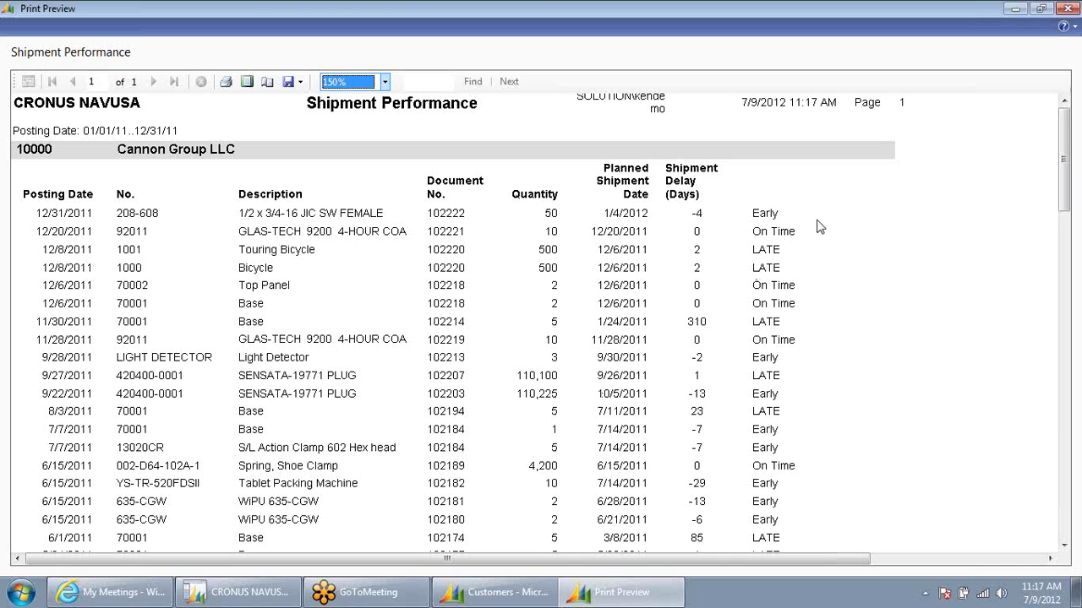
{"action": "left_click", "coordinate": [1041, 9]}
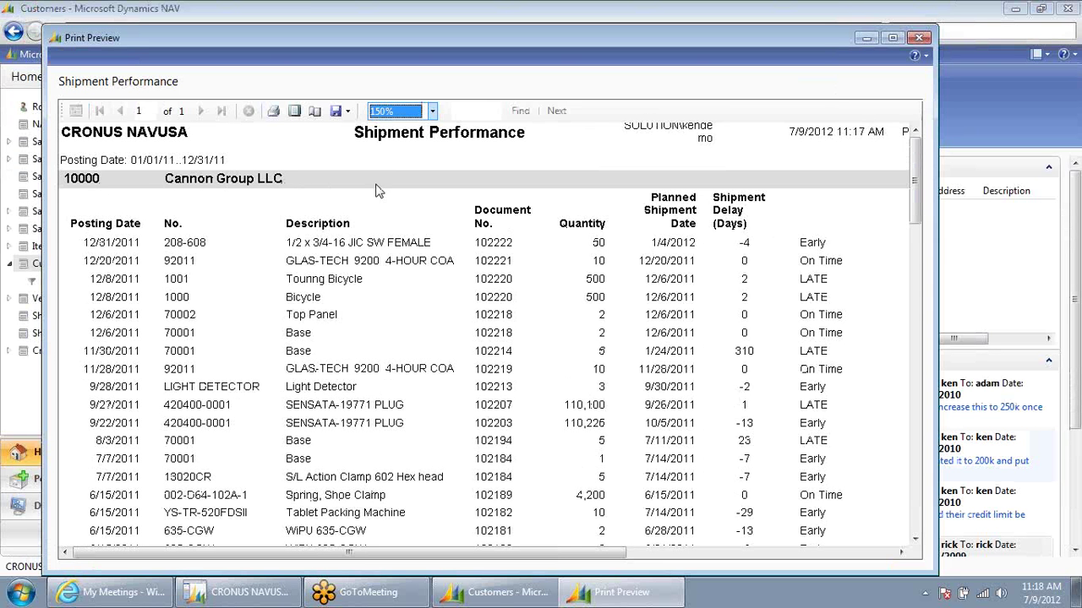
- Review the previewed shipment lines and totals for both customers, and show the report's export formats
{"action": "left_click_drag", "start_coordinate": [918, 179], "coordinate": [904, 387]}
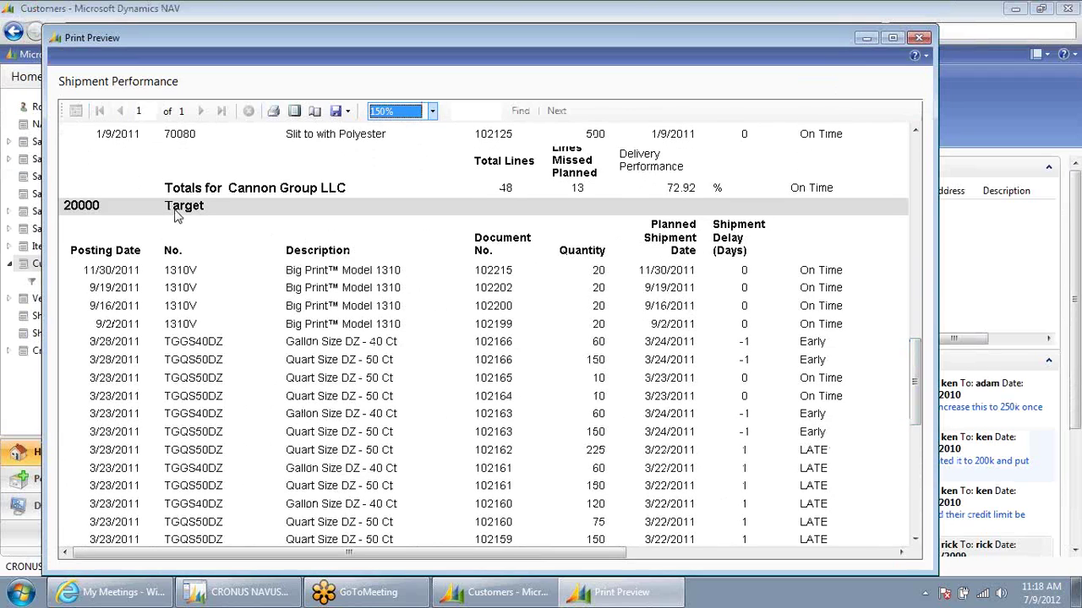
{"action": "left_click_drag", "start_coordinate": [919, 367], "coordinate": [914, 499]}
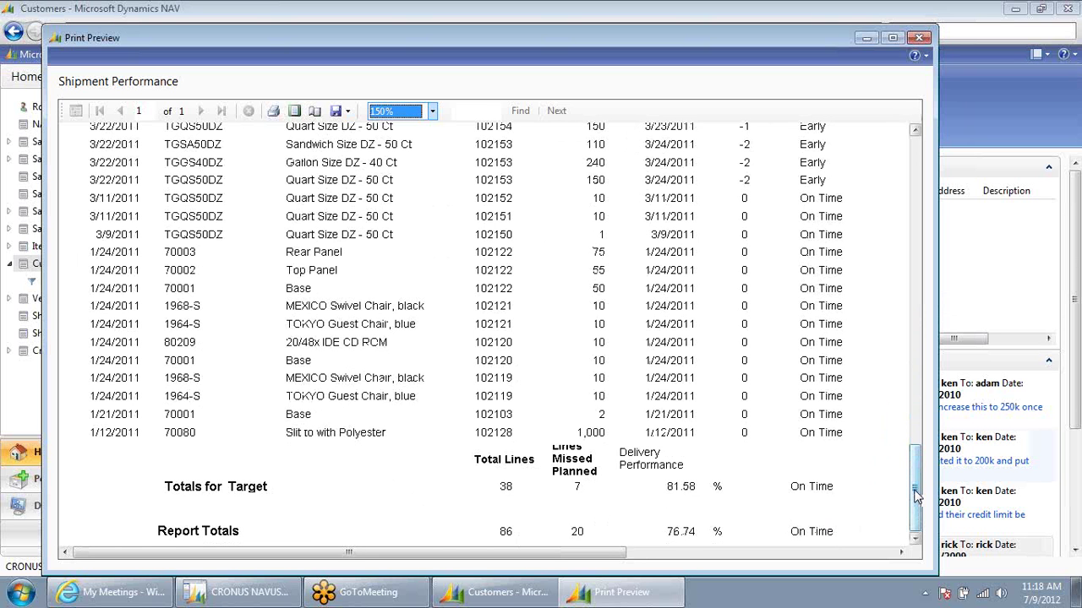
{"action": "left_click_drag", "start_coordinate": [916, 497], "coordinate": [914, 161]}
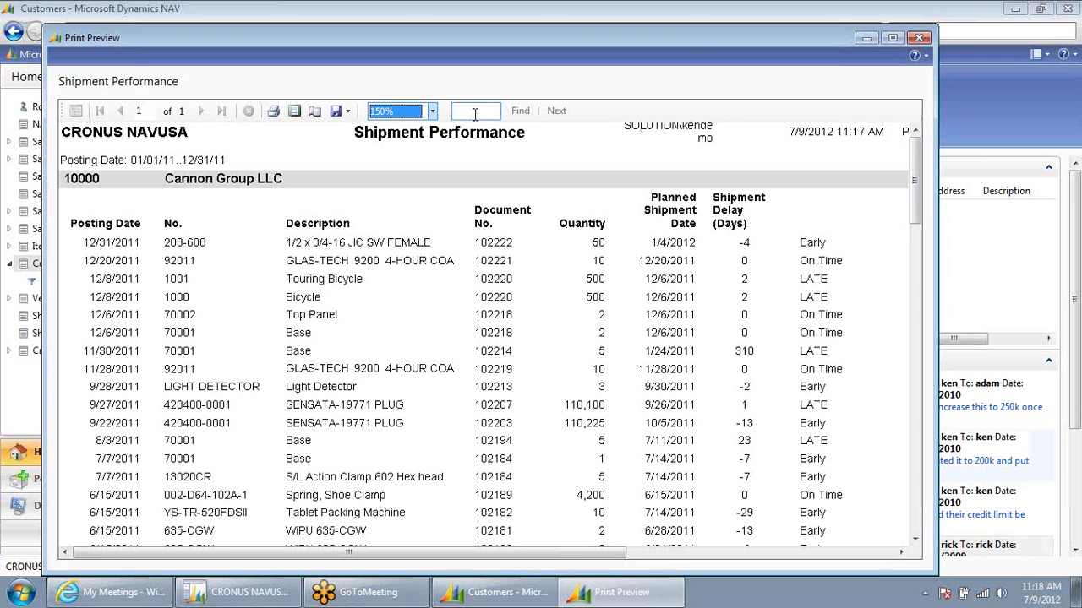
{"action": "left_click", "coordinate": [344, 111]}
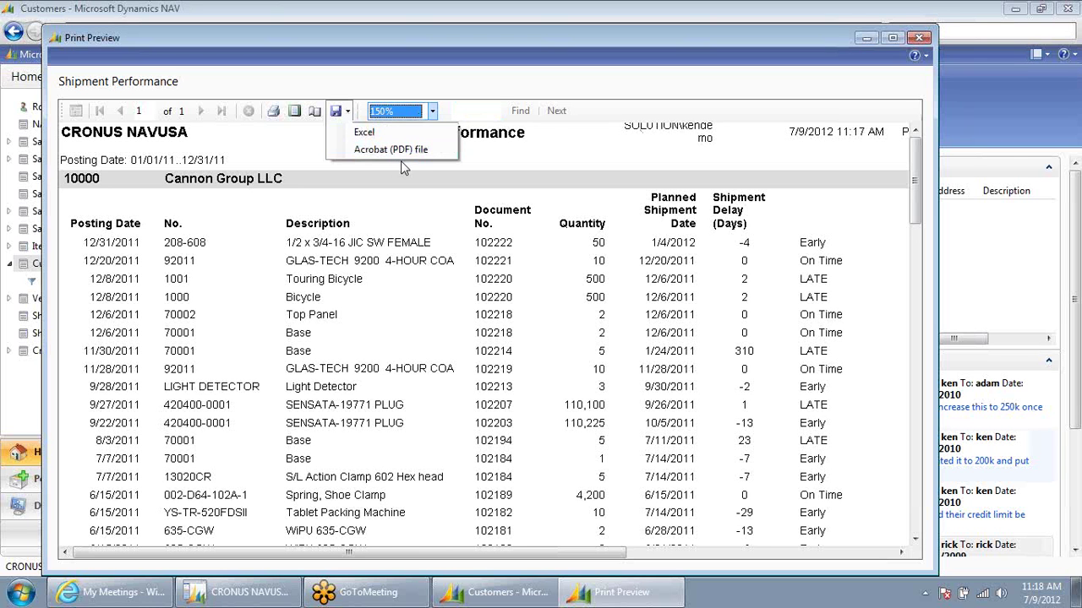
- Search the previewed Shipment Performance report for item number 13020CR
{"action": "left_click", "coordinate": [469, 113]}
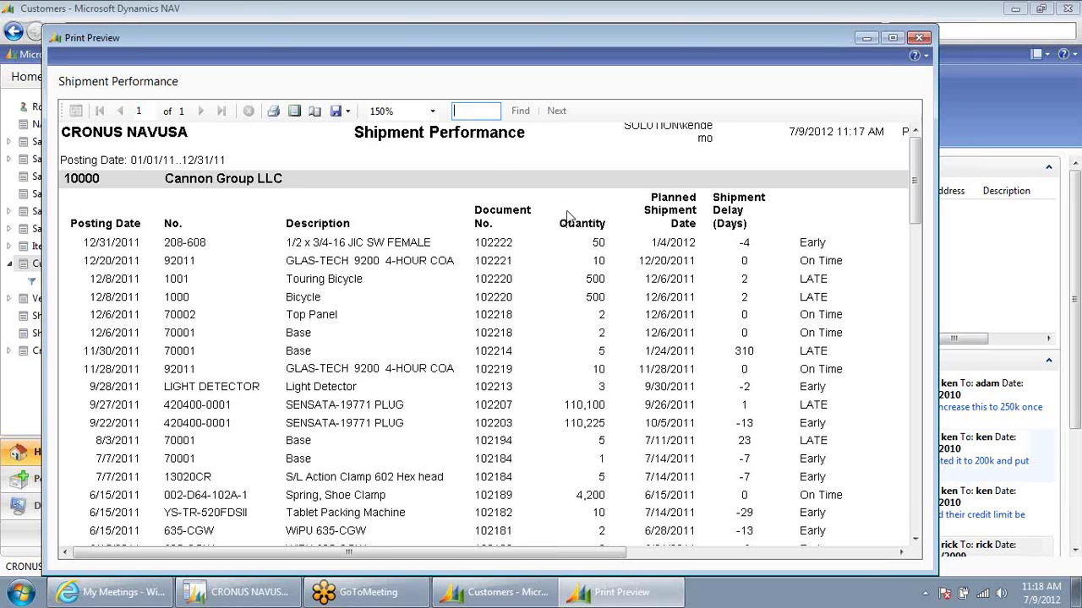
{"action": "type", "text": "13020CR"}
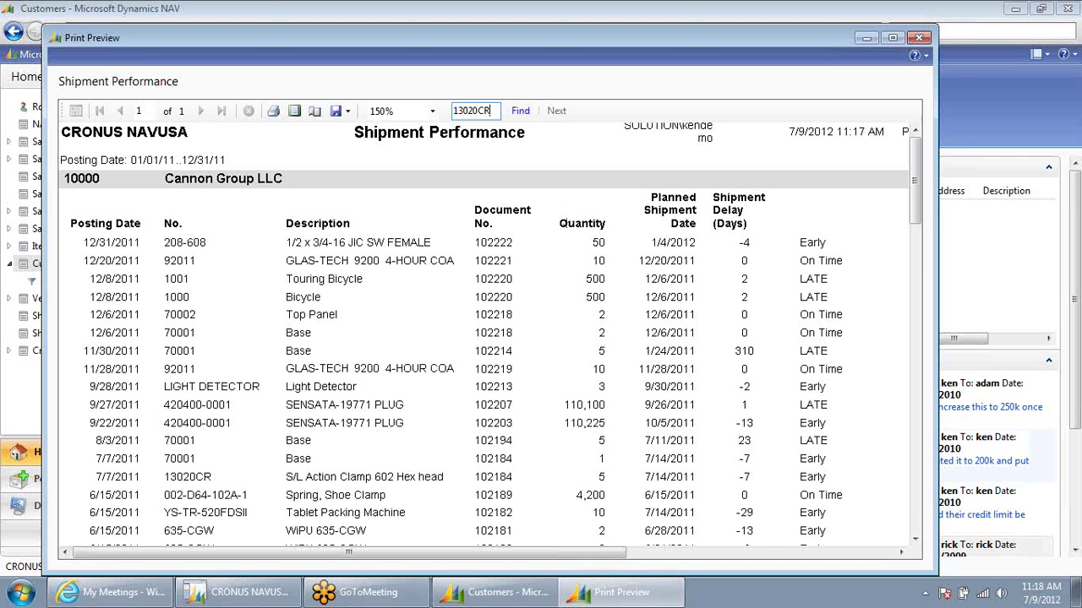
{"action": "left_click", "coordinate": [521, 113]}
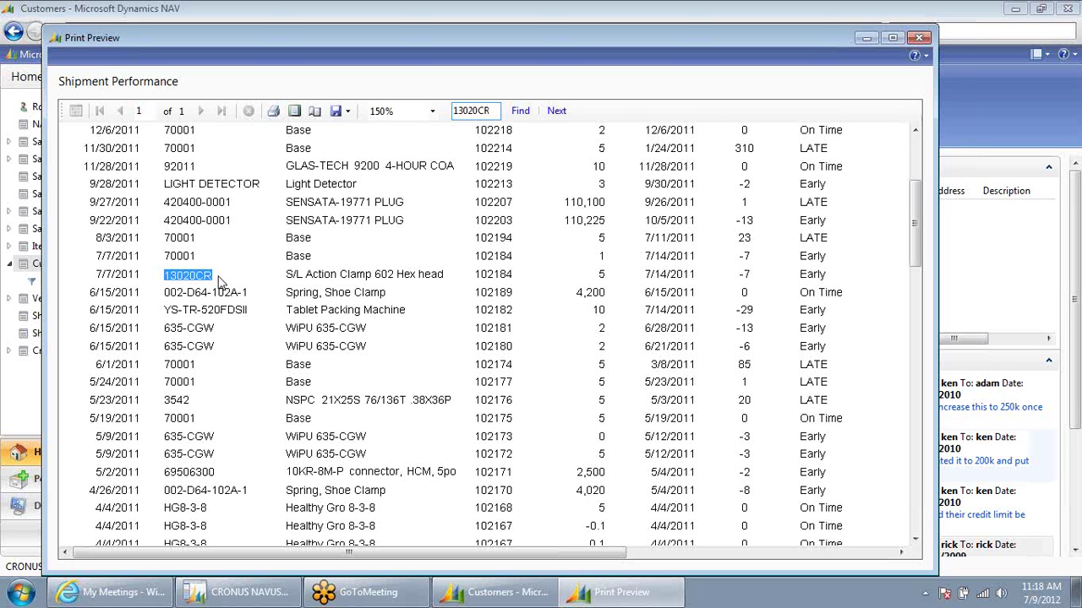
- Go through the remaining occurrences of 13020CR until the search ends, and close the print preview
{"action": "left_click", "coordinate": [556, 110]}
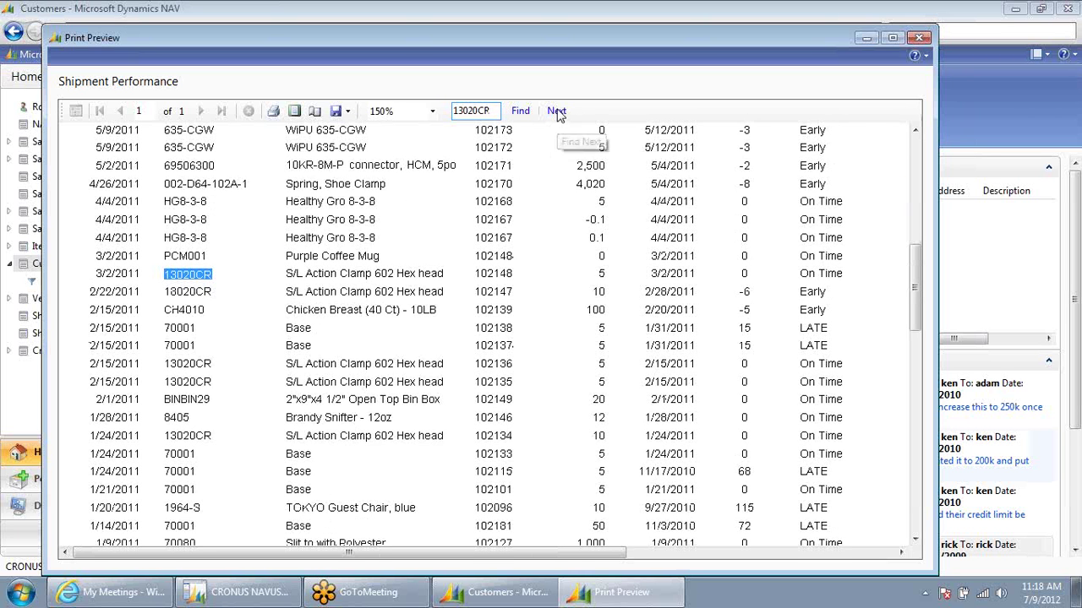
{"action": "left_click", "coordinate": [556, 110]}
{"action": "left_click", "coordinate": [556, 111]}
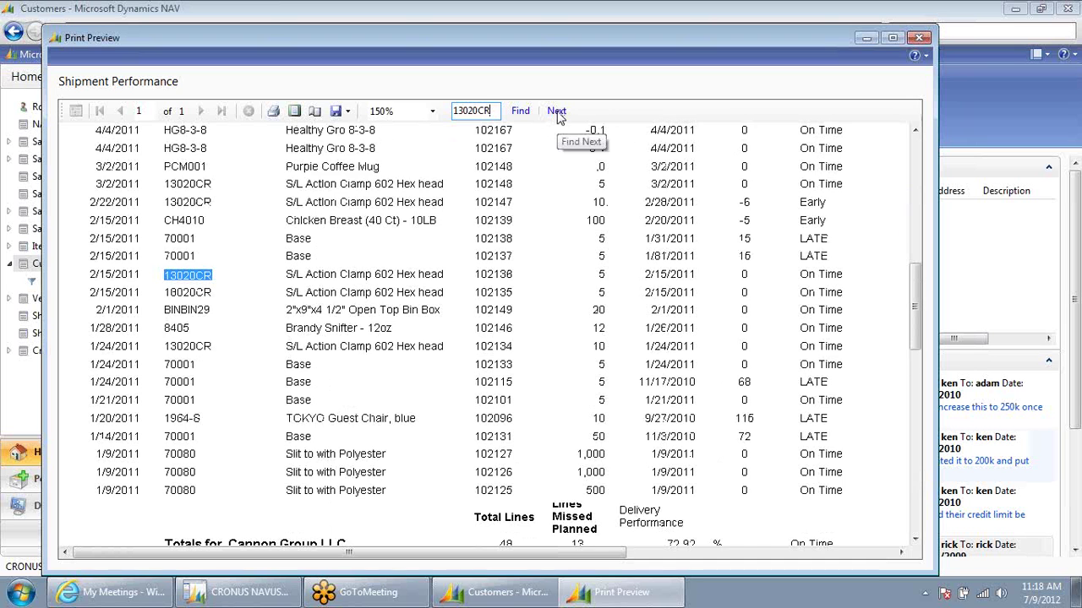
{"action": "left_click", "coordinate": [556, 111]}
{"action": "left_click", "coordinate": [556, 111]}
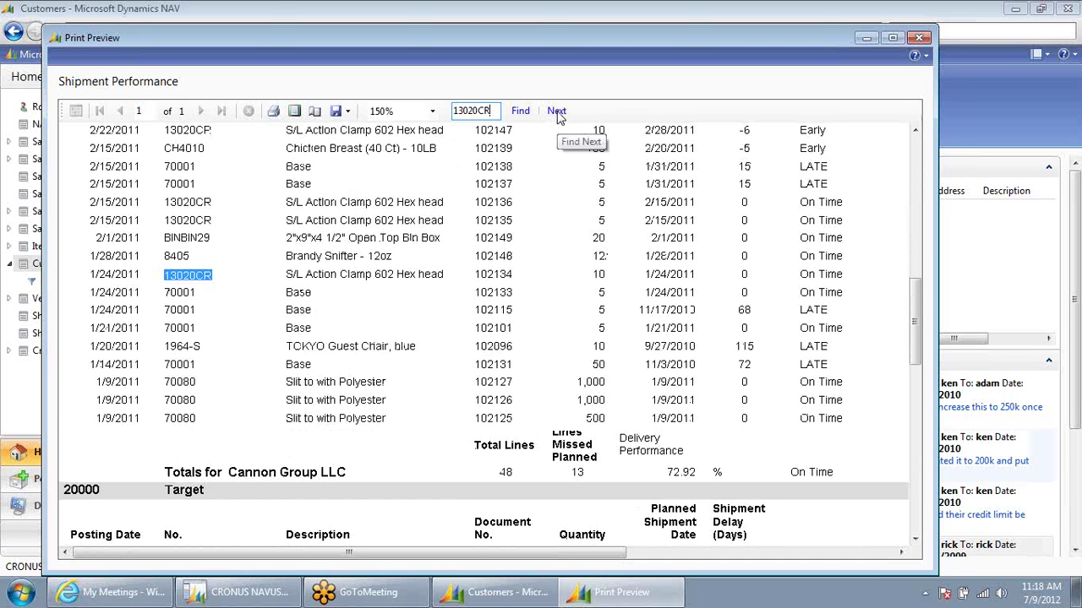
{"action": "left_click", "coordinate": [556, 110]}
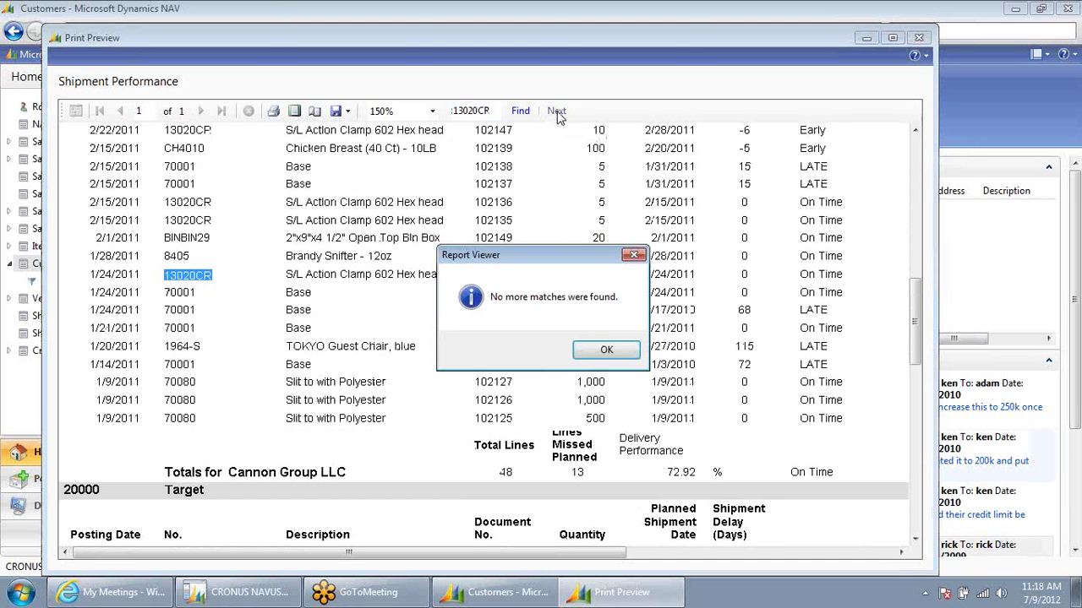
{"action": "left_click", "coordinate": [608, 352]}
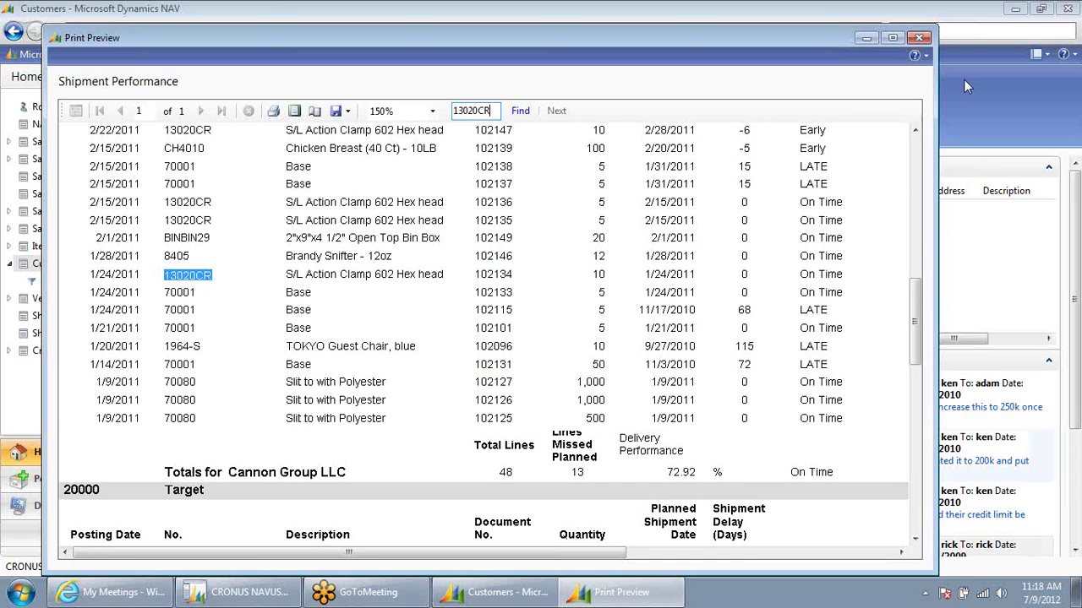
{"action": "left_click", "coordinate": [920, 38]}
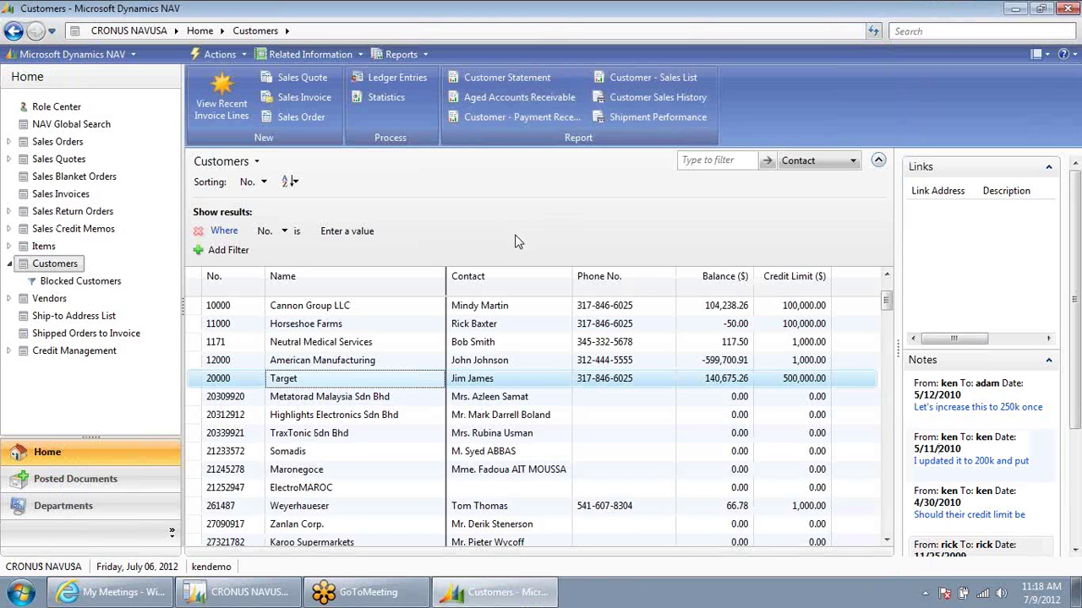